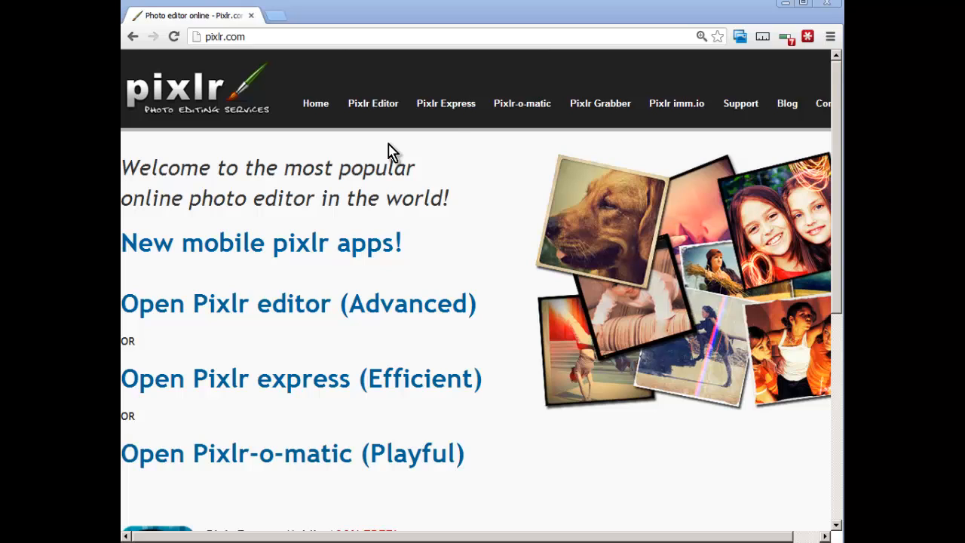
Open the advanced Pixlr editor and create a new blank 800 × 600 image.
left_click(264, 317)
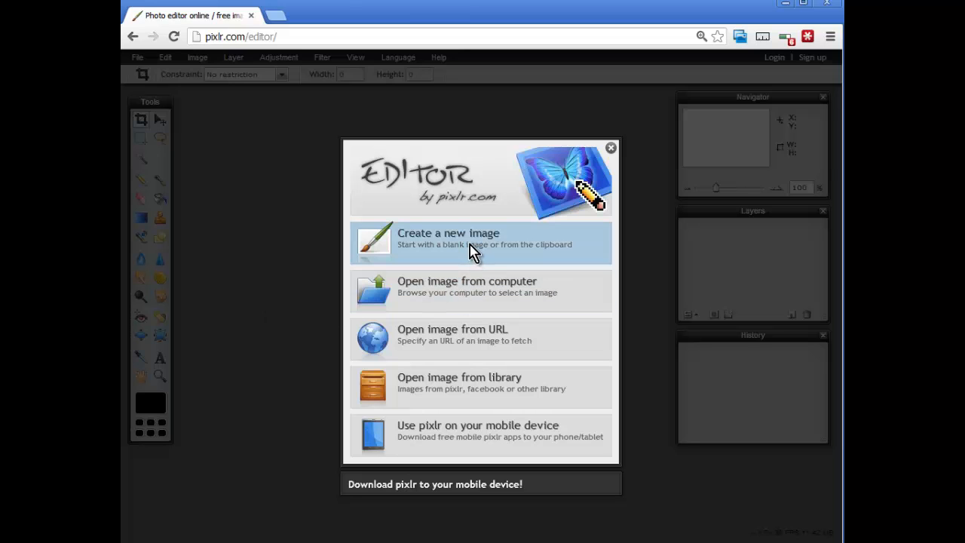
left_click(473, 252)
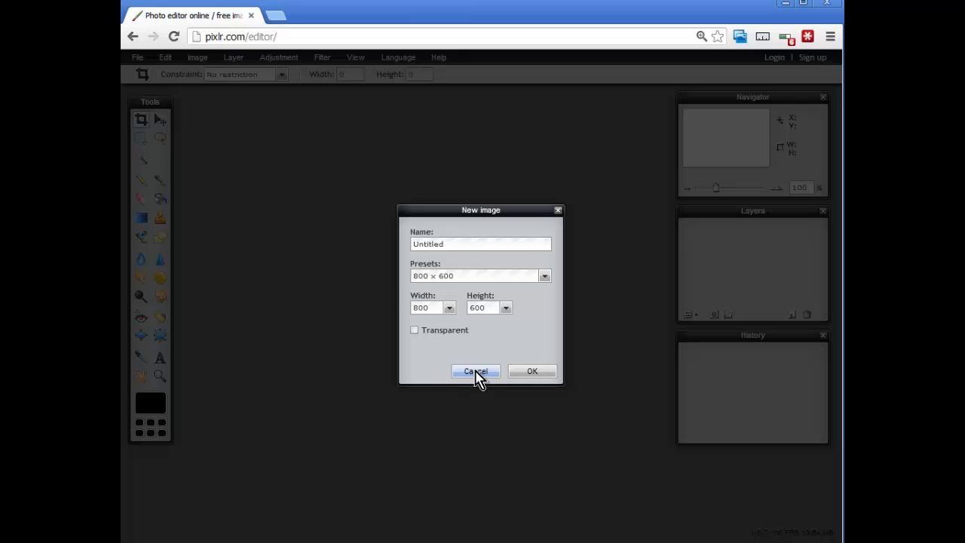
left_click(532, 372)
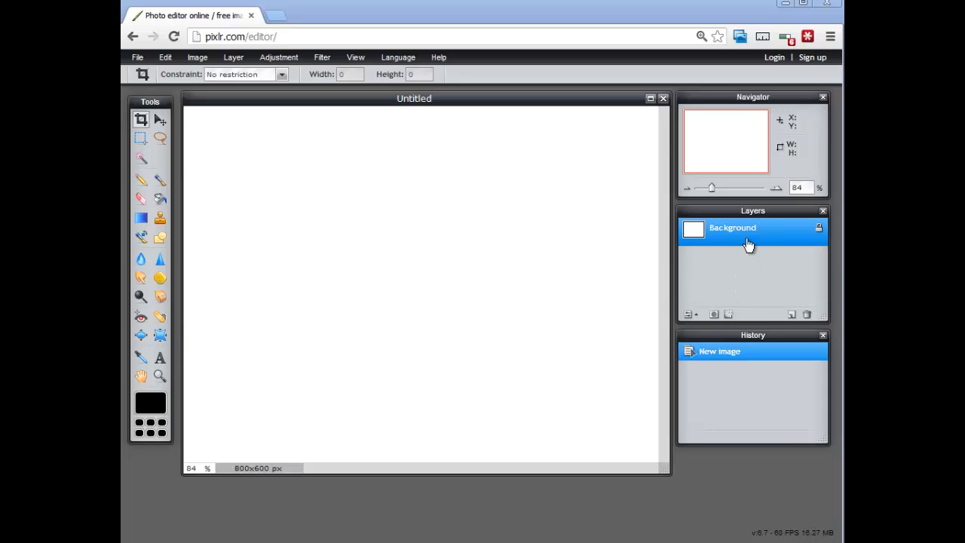
Add a new layer above the background and name it "Gradient backdrop".
left_click(792, 315)
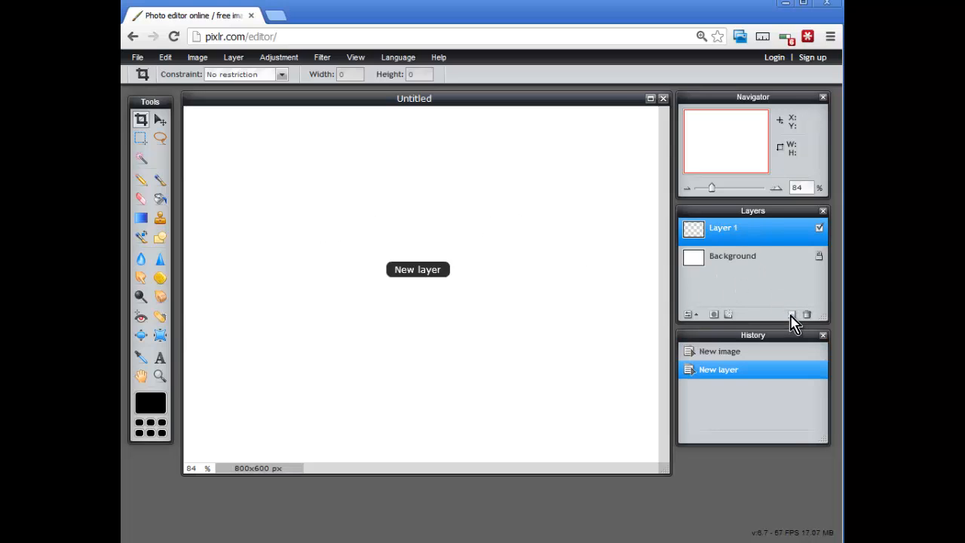
double_click(732, 233)
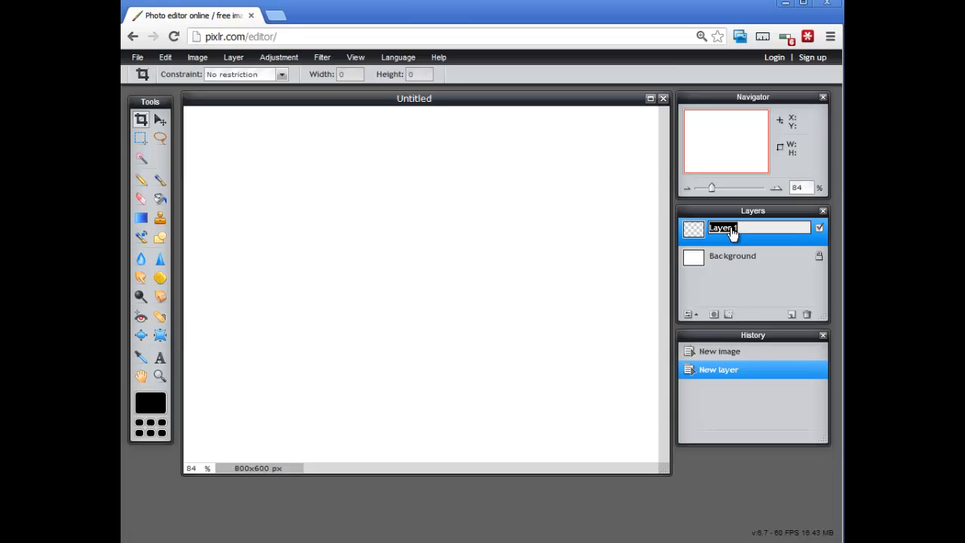
type("Gradient backdrop")
left_click(785, 286)
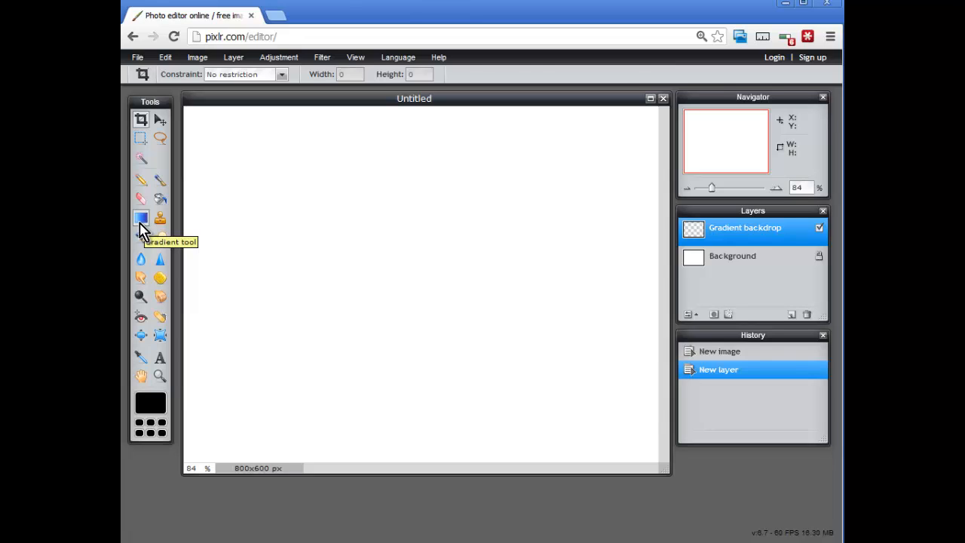
Fill the Gradient backdrop layer with a linear white-to-black gradient running horizontally from left to right at 100 opacity, using the Gradient tool.
left_click(140, 222)
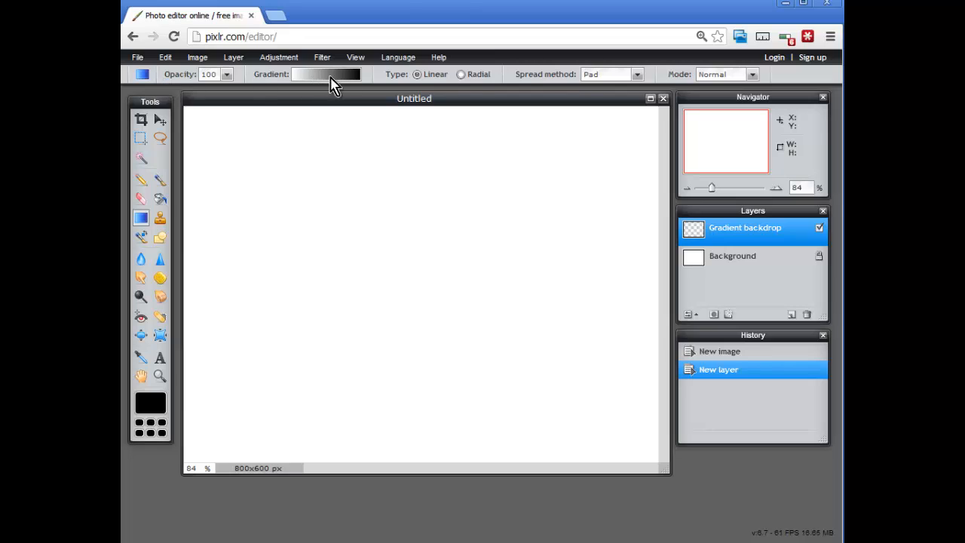
left_click(227, 75)
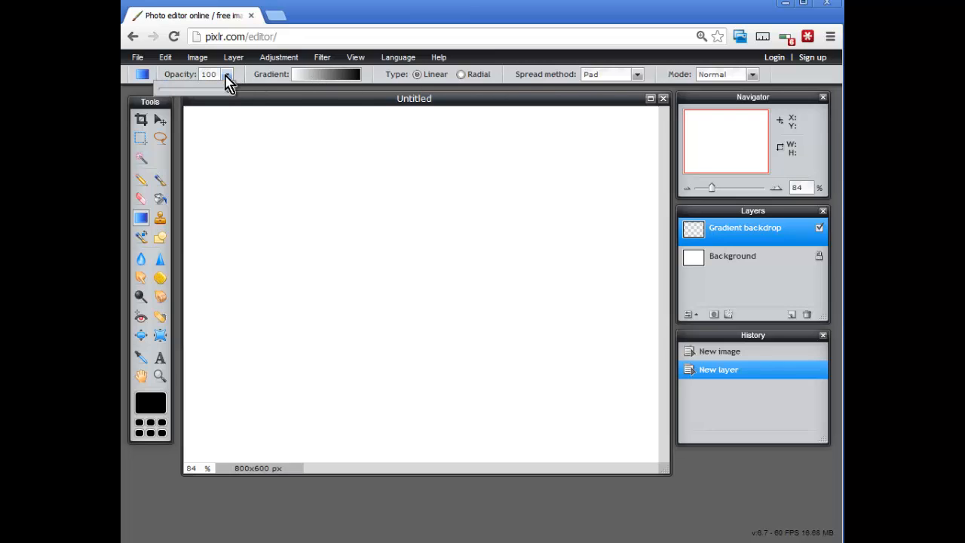
left_click(225, 74)
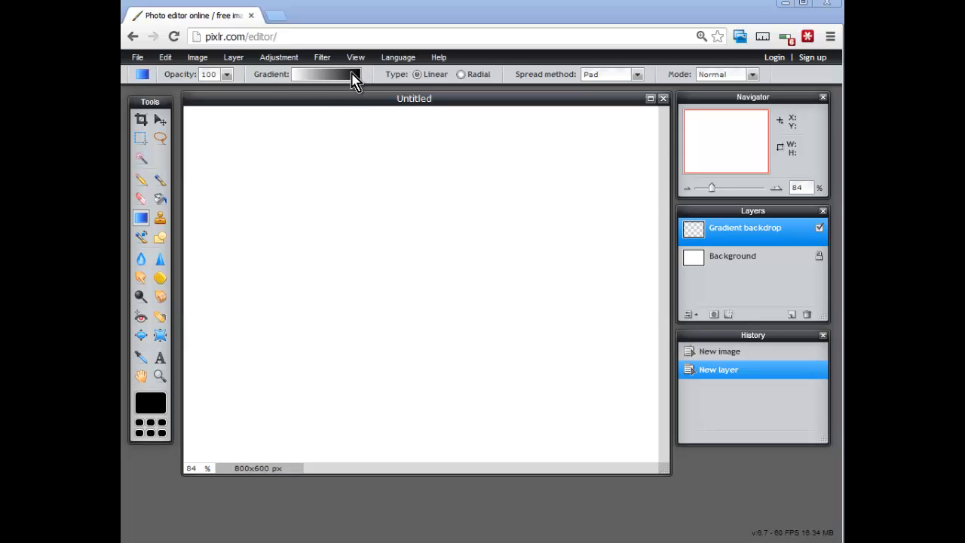
left_click(463, 75)
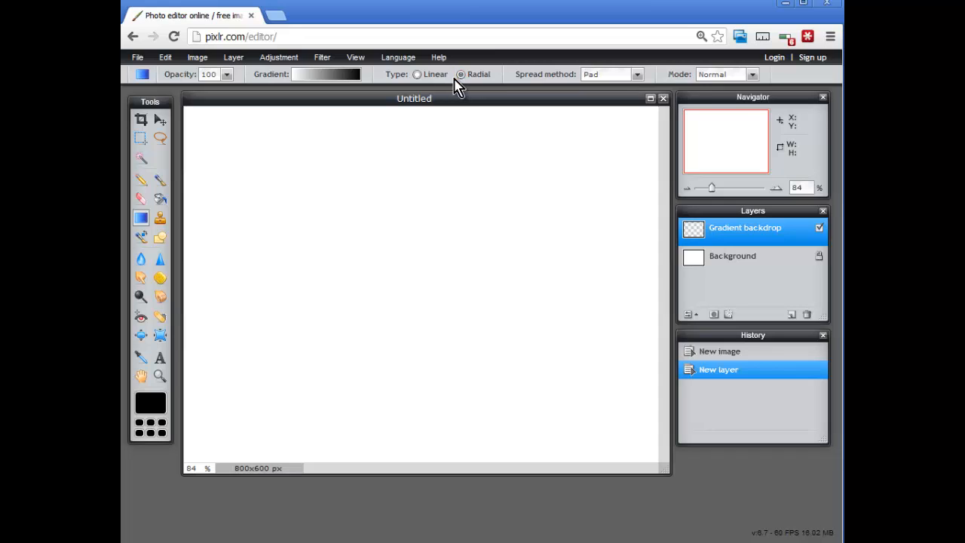
left_click(417, 74)
left_click_drag(204, 268, 622, 269)
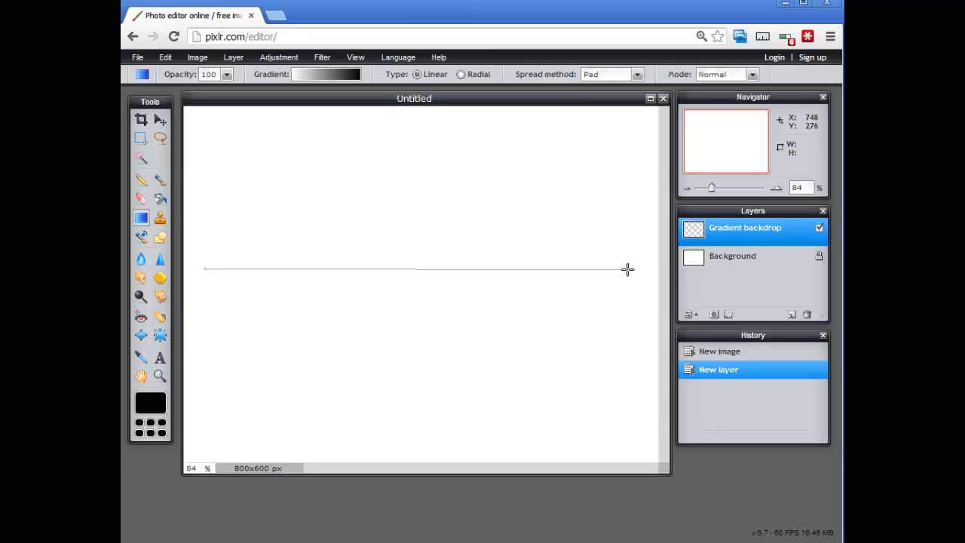
left_click_drag(629, 268, 629, 269)
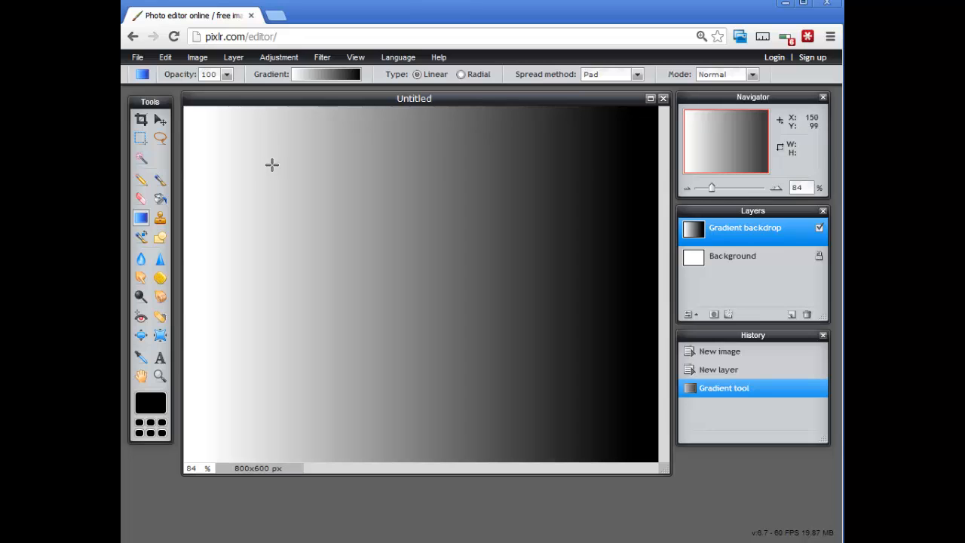
Redraw the linear gradient repeatedly on the layer with different angles, short and long transitions, and reversed directions.
left_click_drag(271, 165, 581, 399)
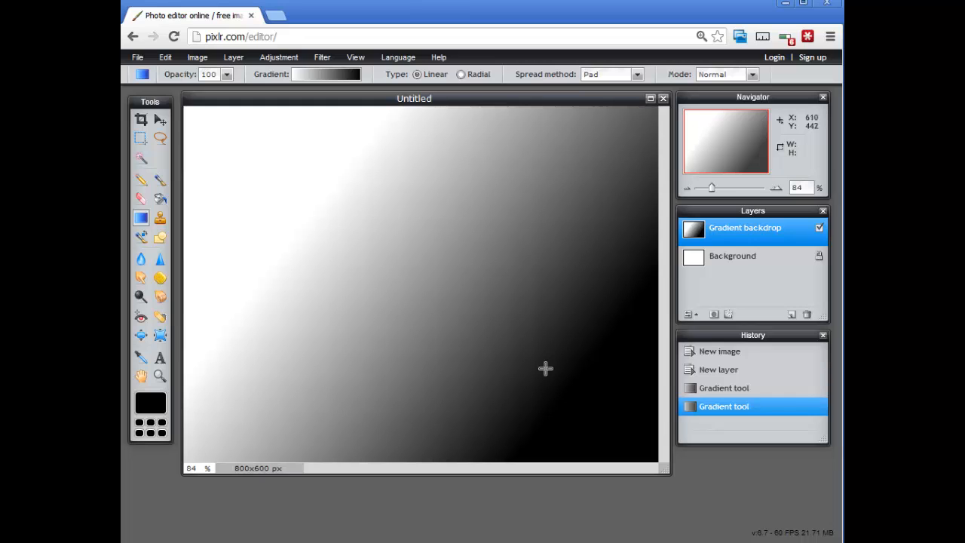
left_click_drag(436, 284, 589, 194)
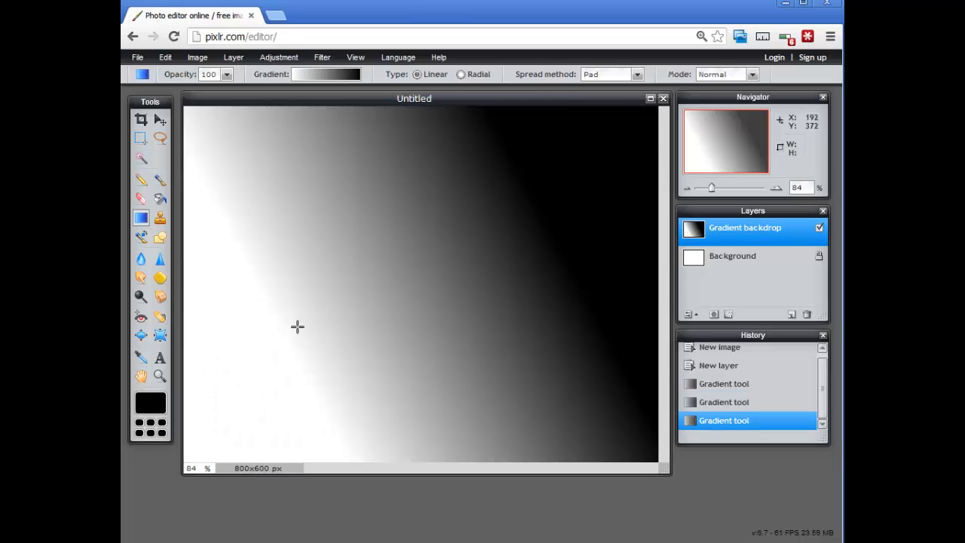
left_click_drag(294, 327, 334, 303)
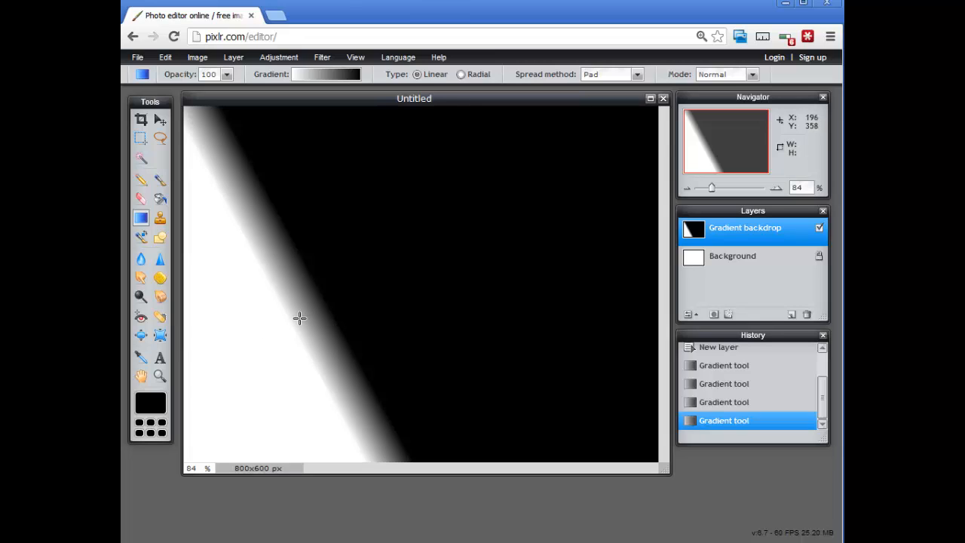
left_click_drag(502, 284, 469, 282)
left_click_drag(554, 275, 289, 276)
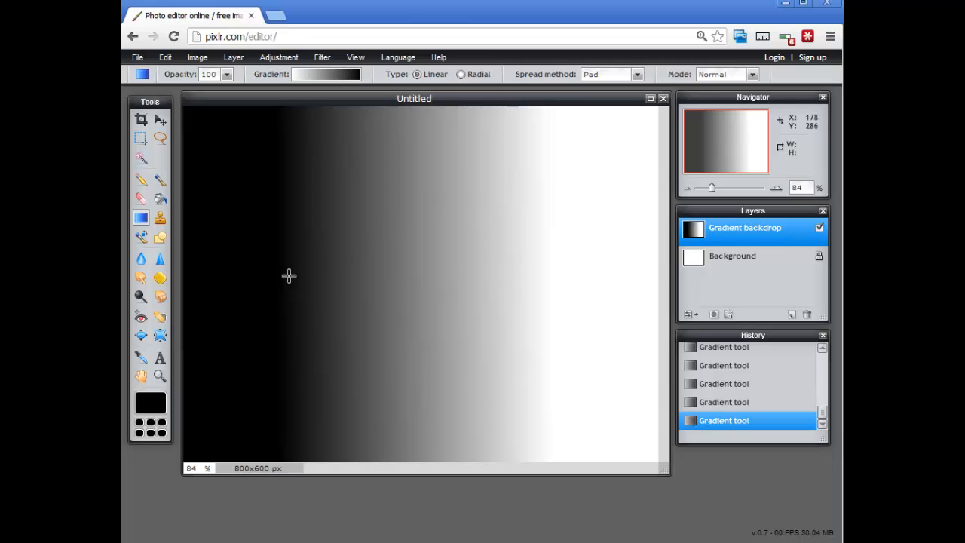
left_click_drag(655, 273, 192, 273)
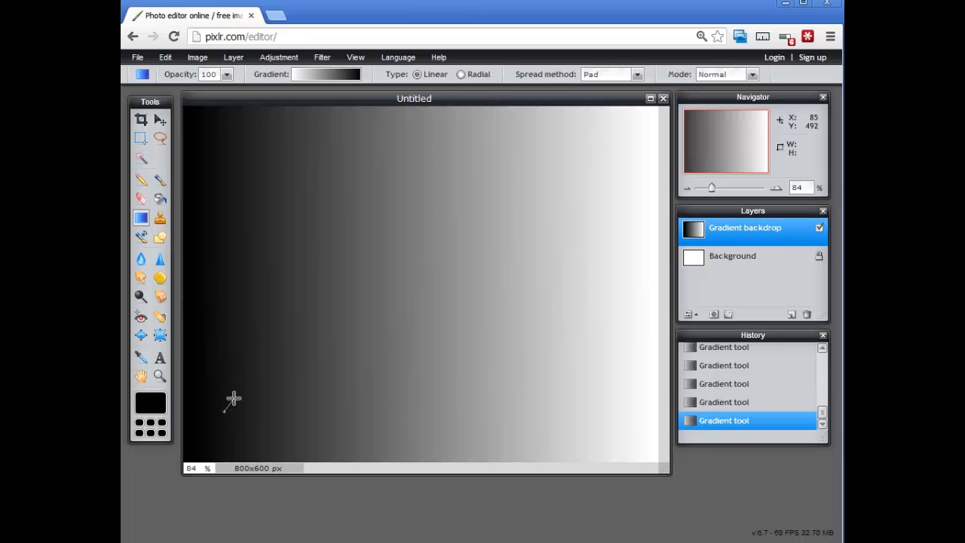
left_click_drag(233, 399, 236, 392)
left_click_drag(396, 295, 360, 300)
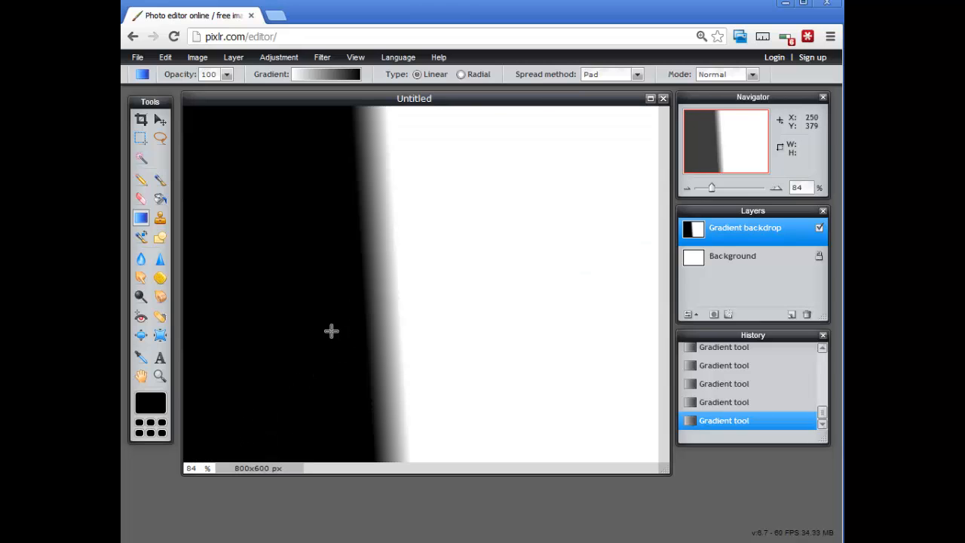
left_click_drag(509, 331, 490, 307)
left_click_drag(503, 363, 416, 357)
left_click_drag(361, 285, 431, 274)
left_click_drag(504, 316, 459, 260)
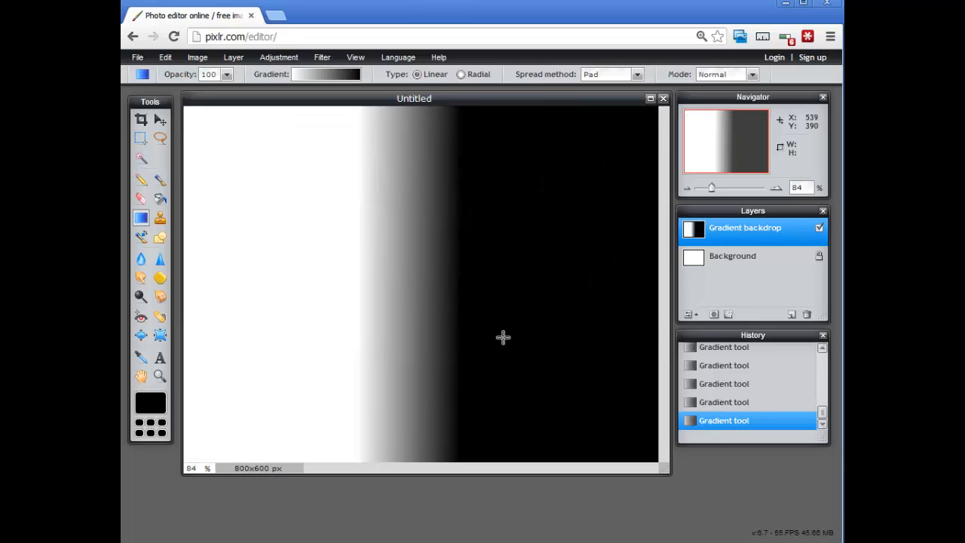
left_click_drag(504, 338, 394, 327)
Set the gradient type to Radial and draw gradients of different sizes outward from the canvas centre and from the middle of its bottom edge.
left_click(462, 75)
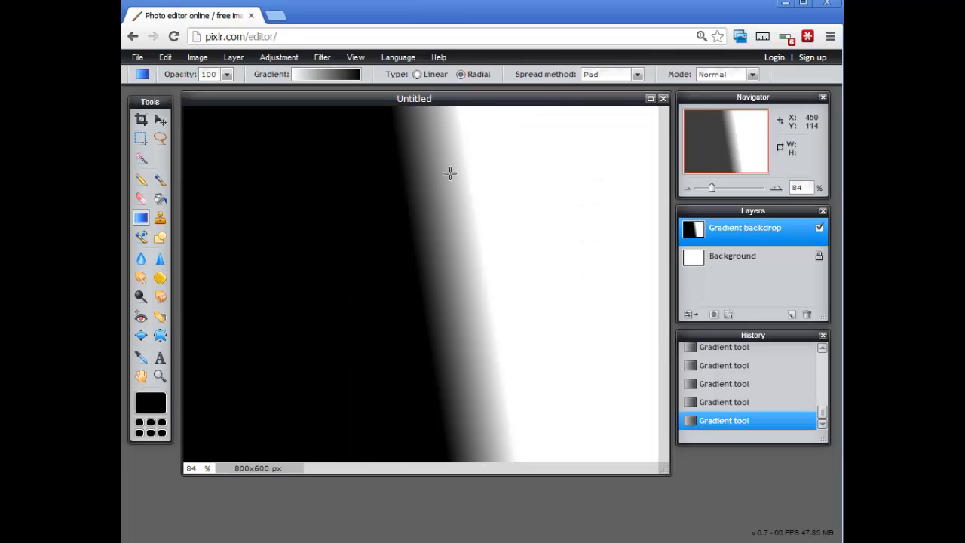
left_click_drag(418, 284, 440, 198)
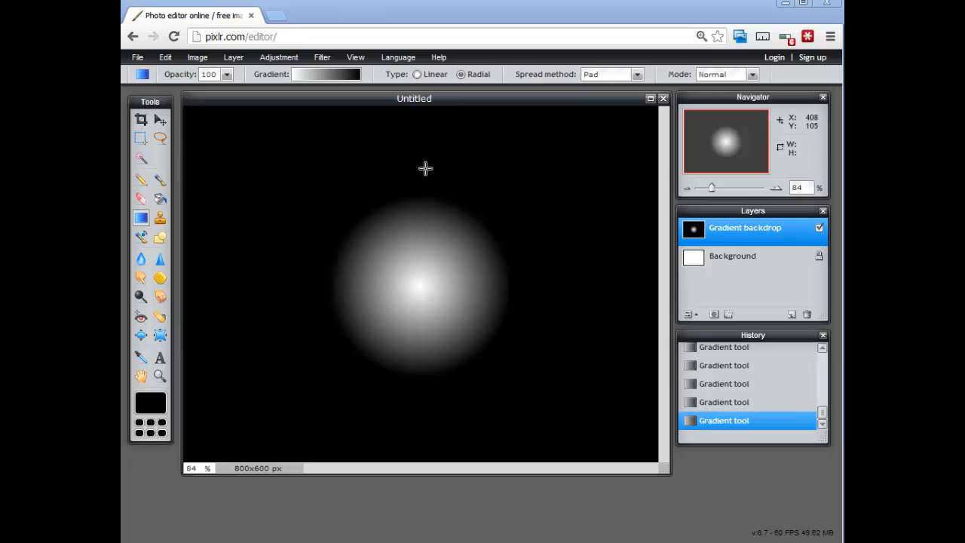
left_click_drag(425, 285, 486, 115)
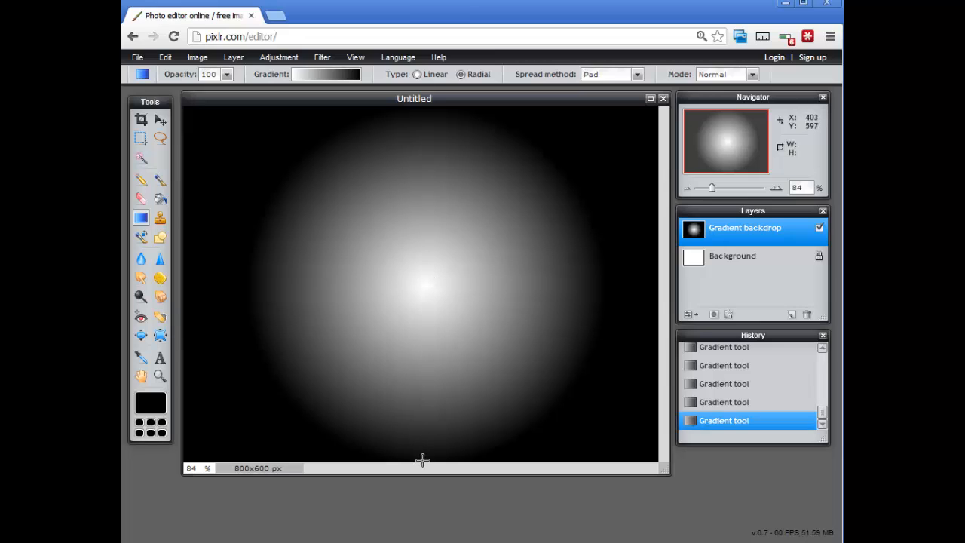
left_click_drag(425, 461, 427, 112)
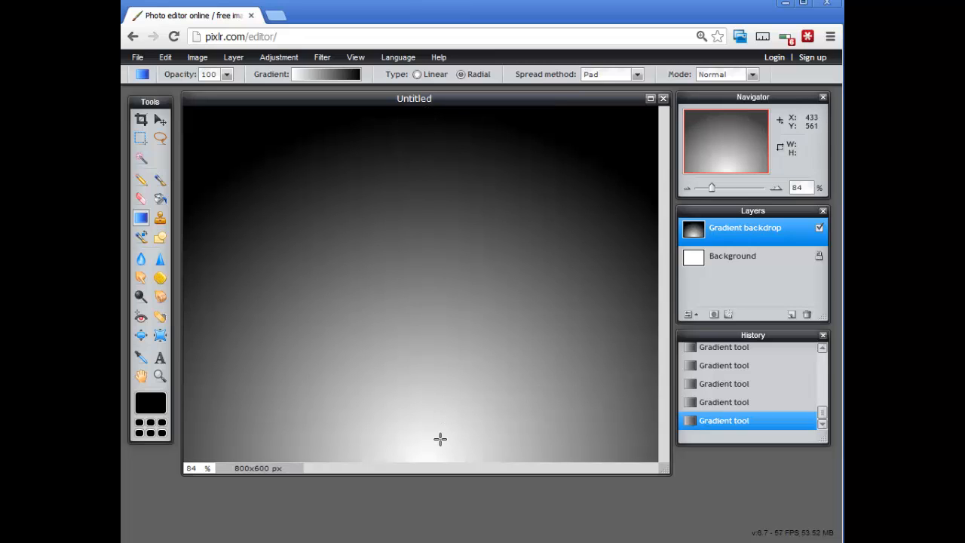
left_click_drag(429, 456, 427, 298)
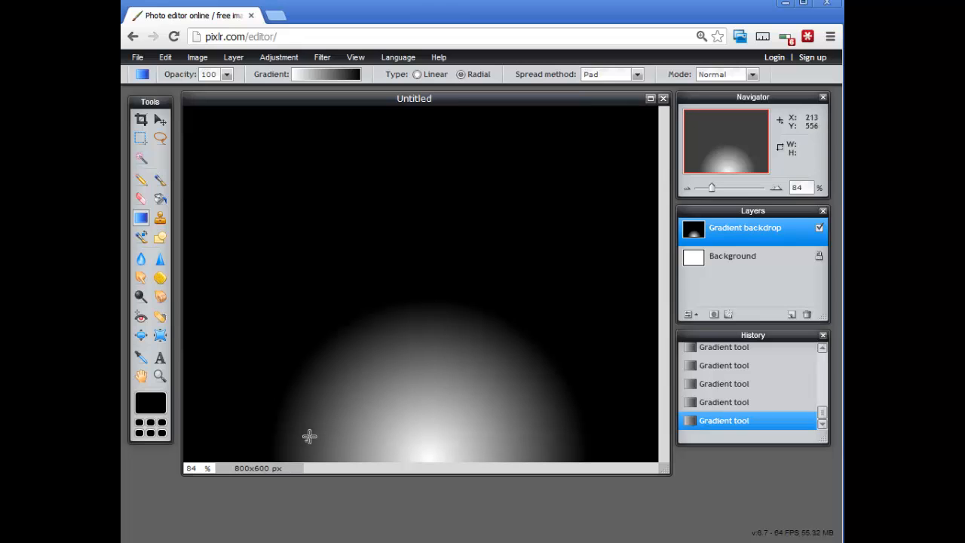
Redraw the radial gradient with varied centres and sizes, finishing with a large one centred in the lower-right part of the canvas.
left_click_drag(308, 440, 393, 329)
left_click_drag(357, 269, 279, 192)
left_click_drag(623, 262, 383, 233)
left_click_drag(330, 308, 326, 242)
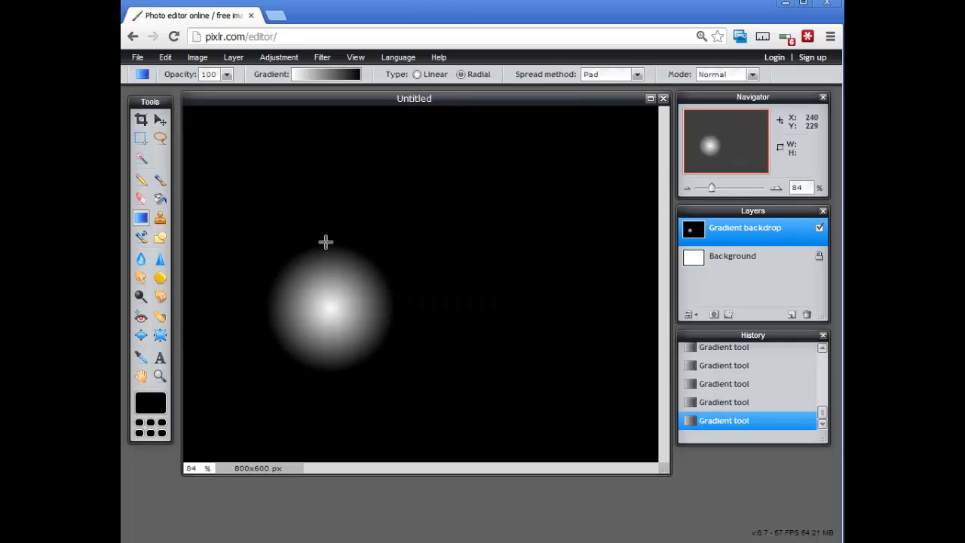
left_click_drag(536, 233, 302, 221)
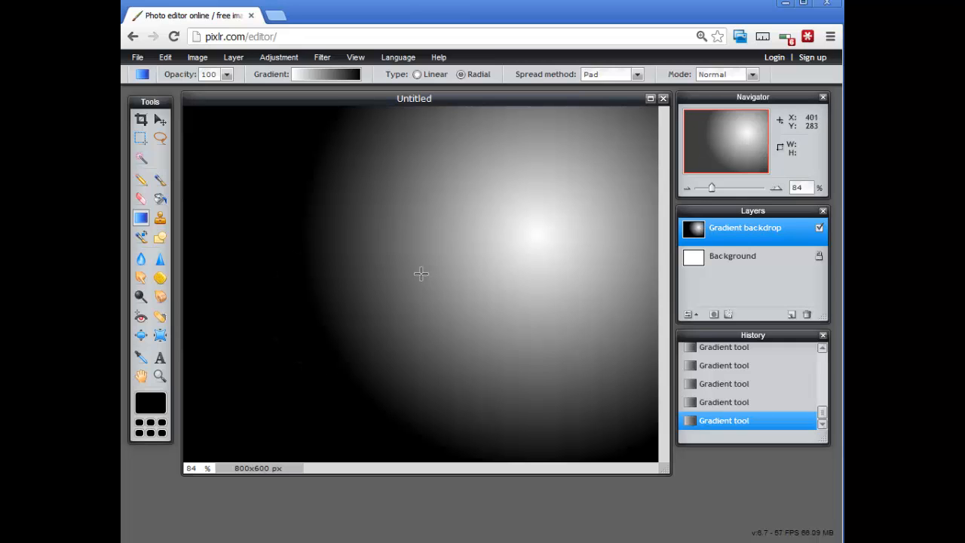
left_click_drag(411, 275, 444, 121)
left_click_drag(414, 348, 408, 154)
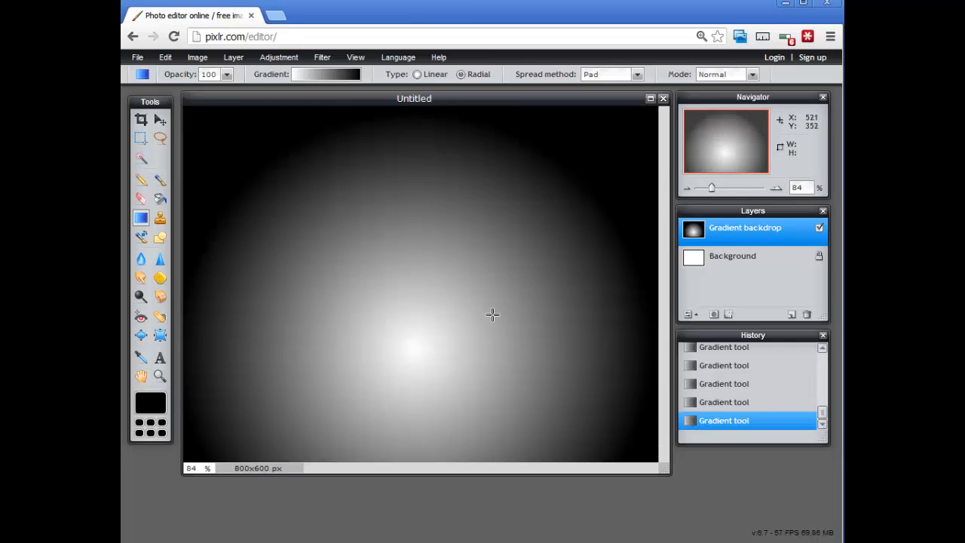
left_click_drag(501, 314, 271, 204)
left_click_drag(541, 342, 414, 119)
left_click_drag(393, 362, 450, 198)
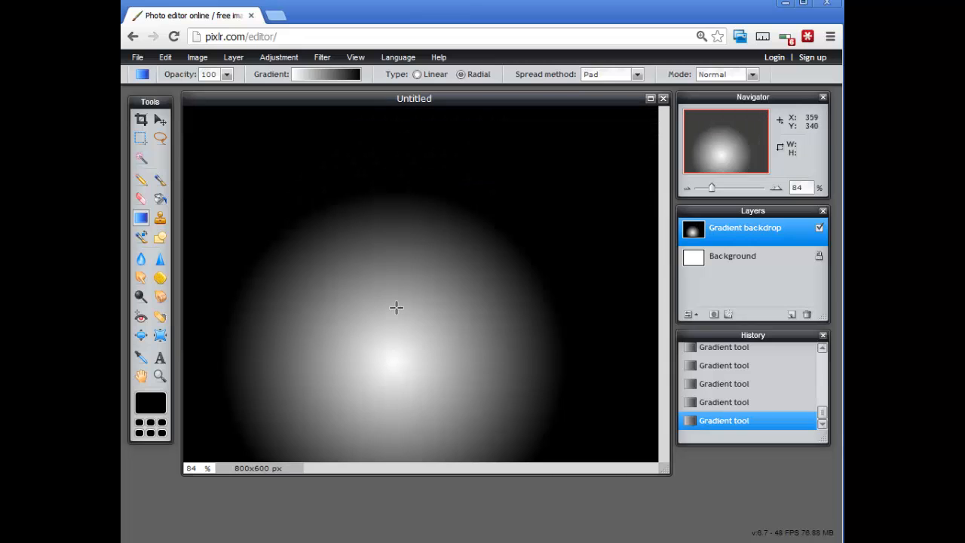
left_click_drag(397, 307, 535, 278)
left_click_drag(532, 331, 282, 209)
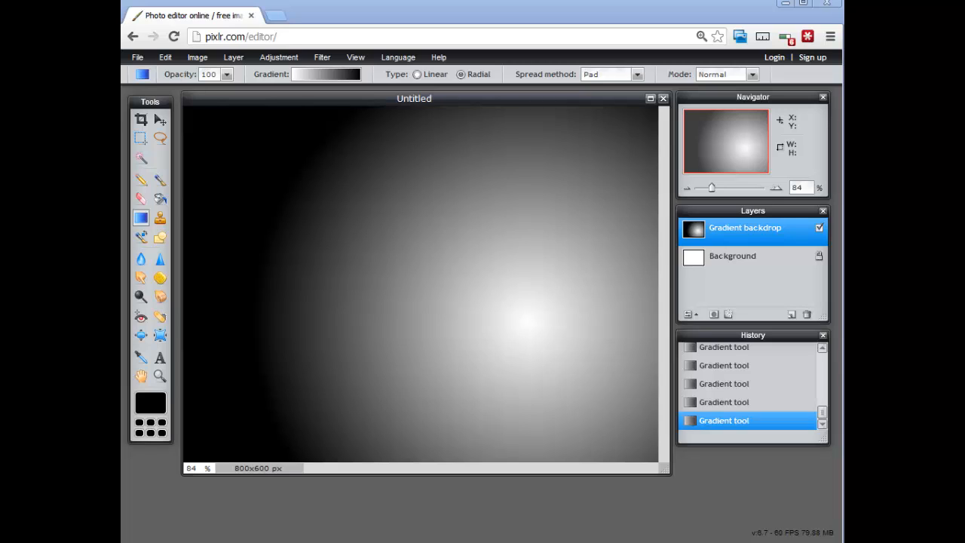
Try several gradient presets, including pink, green, red and purple-to-orange, and finish with the pastel rainbow preset.
left_click(322, 75)
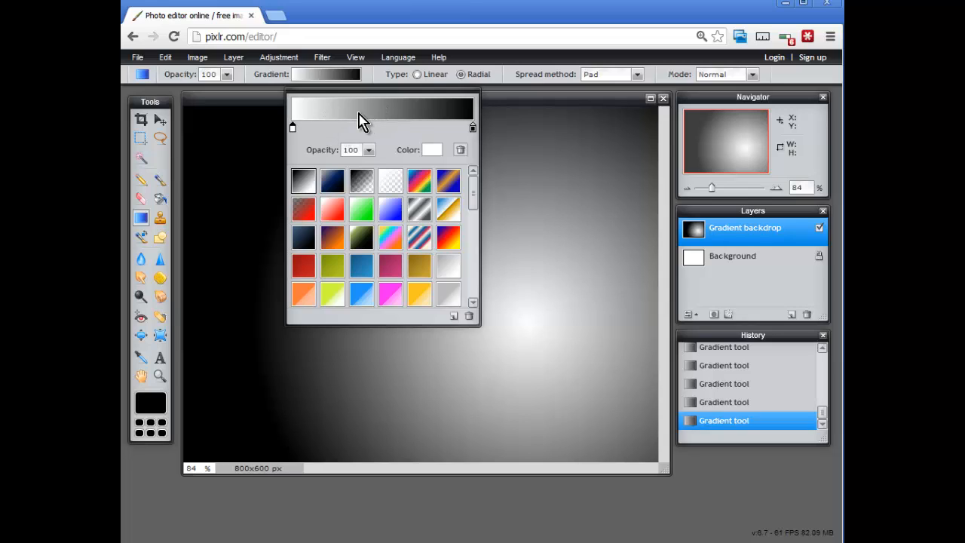
mouse_move(476, 204)
left_mouse_down()
mouse_move(474, 293)
mouse_move(472, 209)
left_mouse_up()
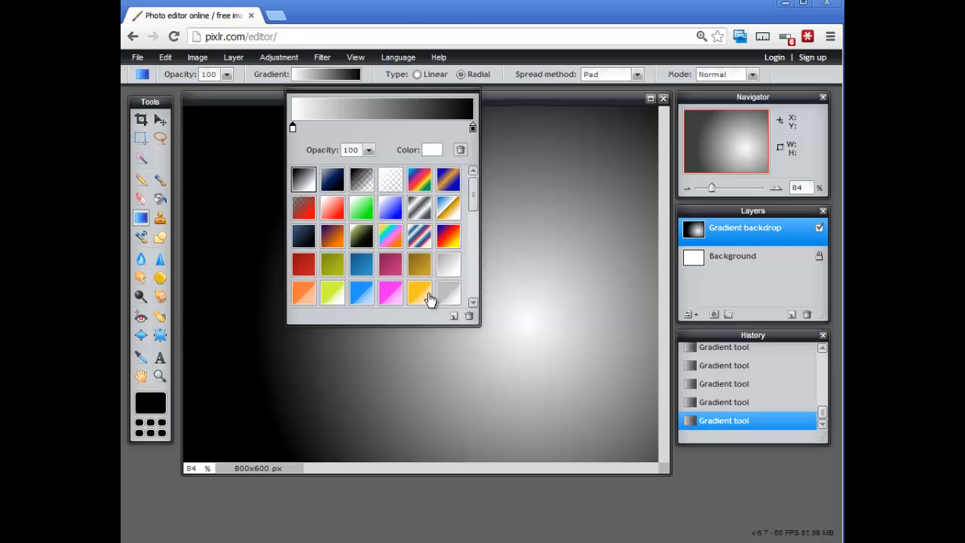
left_click(393, 296)
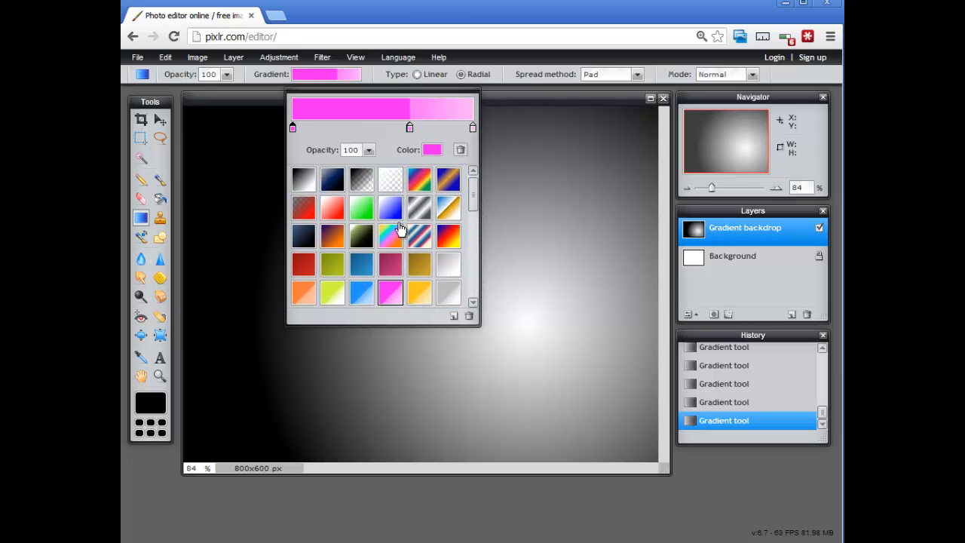
left_click(355, 224)
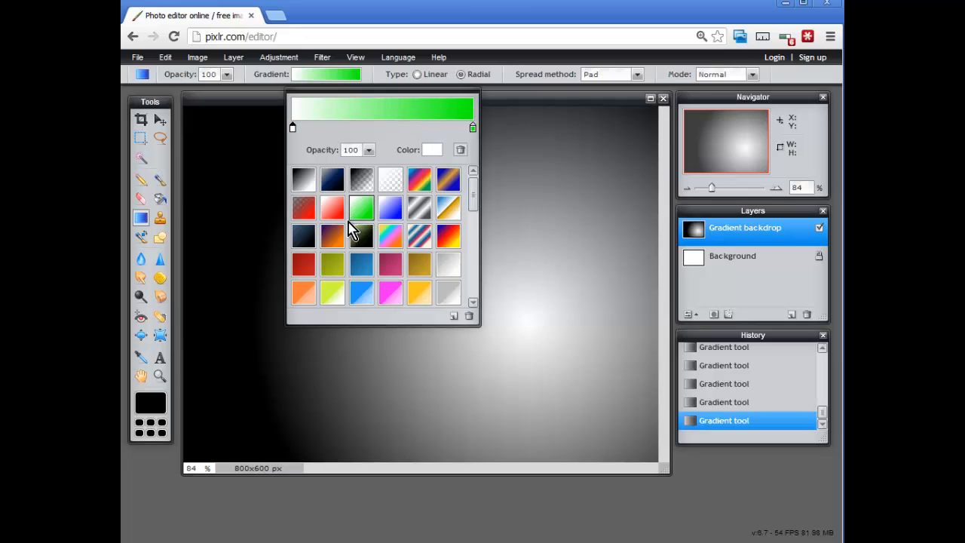
left_click(333, 209)
left_click(333, 244)
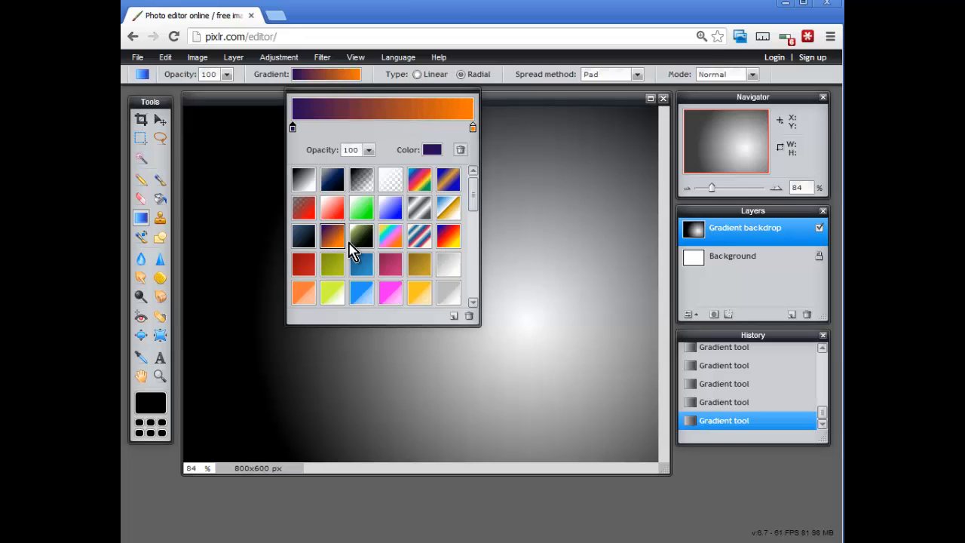
left_click(356, 240)
left_click(386, 241)
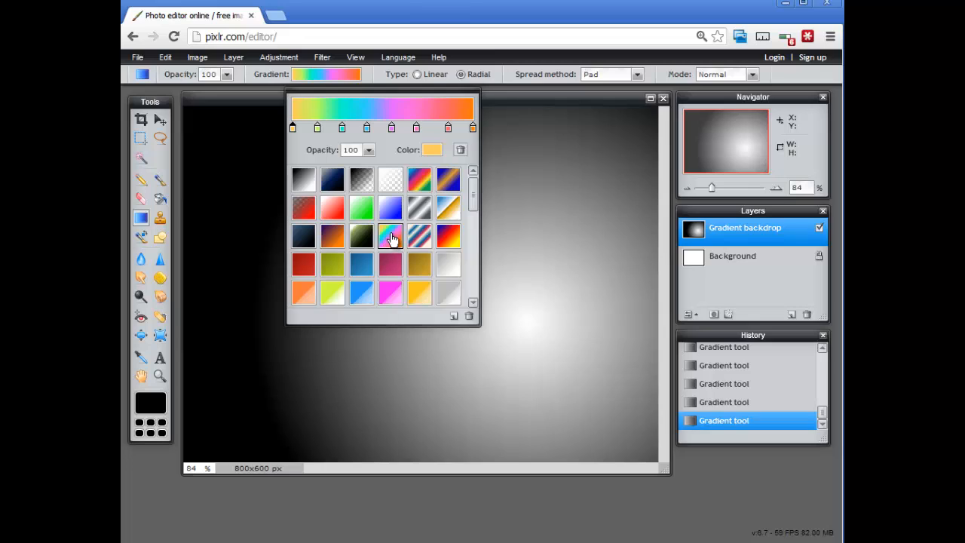
Try the blue-red-yellow, blue-white-gold and pastel rainbow gradient presets, finishing with the black-to-white preset.
left_click(451, 241)
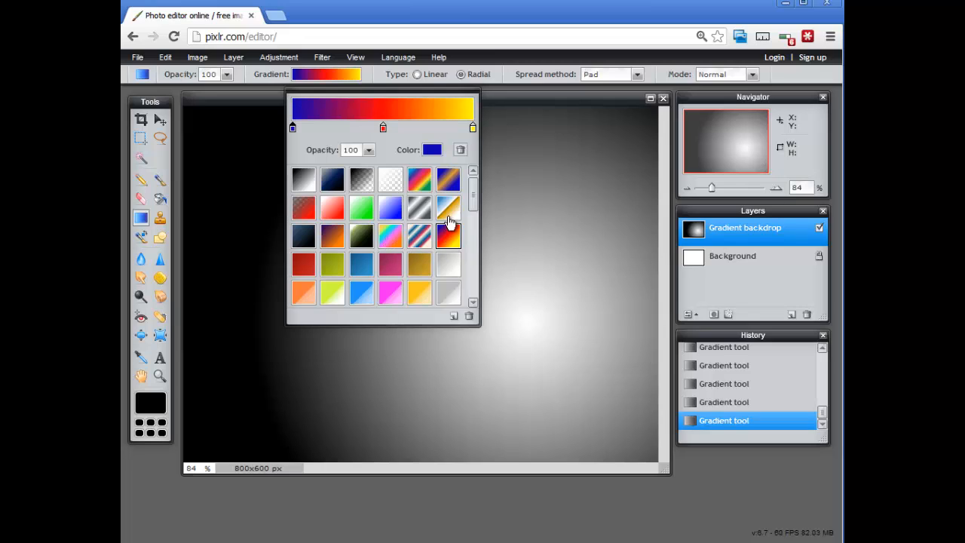
left_click(449, 215)
left_click(396, 236)
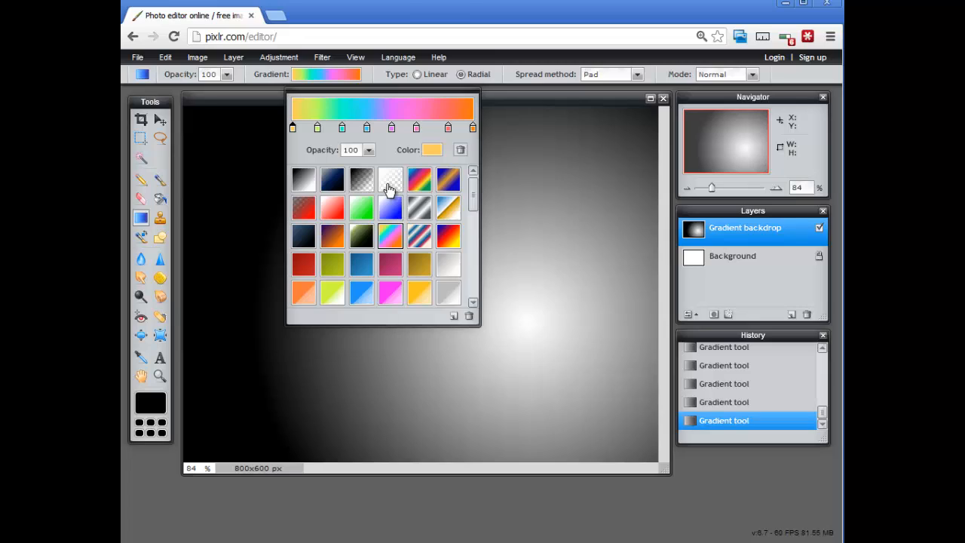
left_click(305, 186)
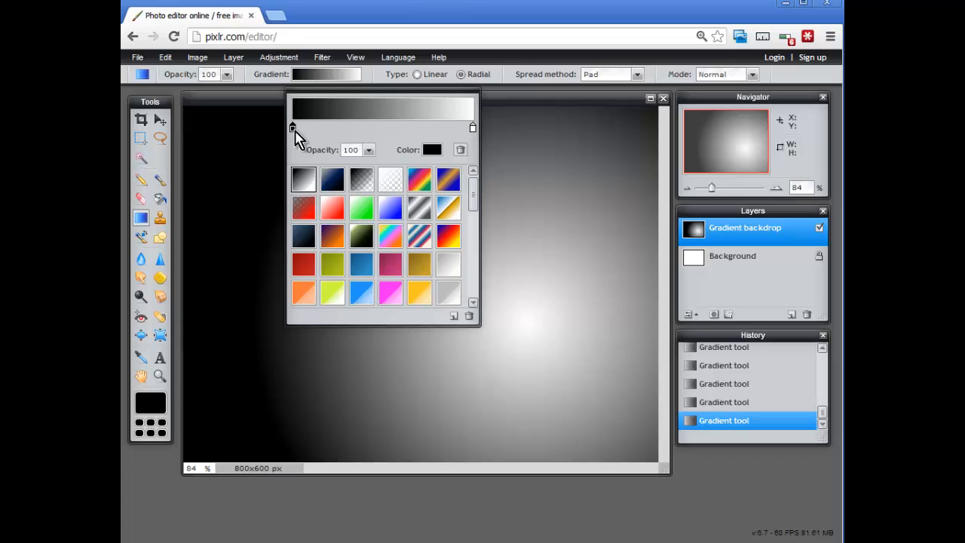
Try moving the gradient's end stops, and make the white end stop fully transparent.
mouse_move(473, 127)
left_mouse_down()
mouse_move(302, 129)
mouse_move(469, 127)
left_mouse_up()
mouse_move(294, 128)
left_mouse_down()
mouse_move(442, 130)
mouse_move(293, 129)
left_mouse_up()
left_click_drag(469, 129, 494, 127)
left_click(368, 150)
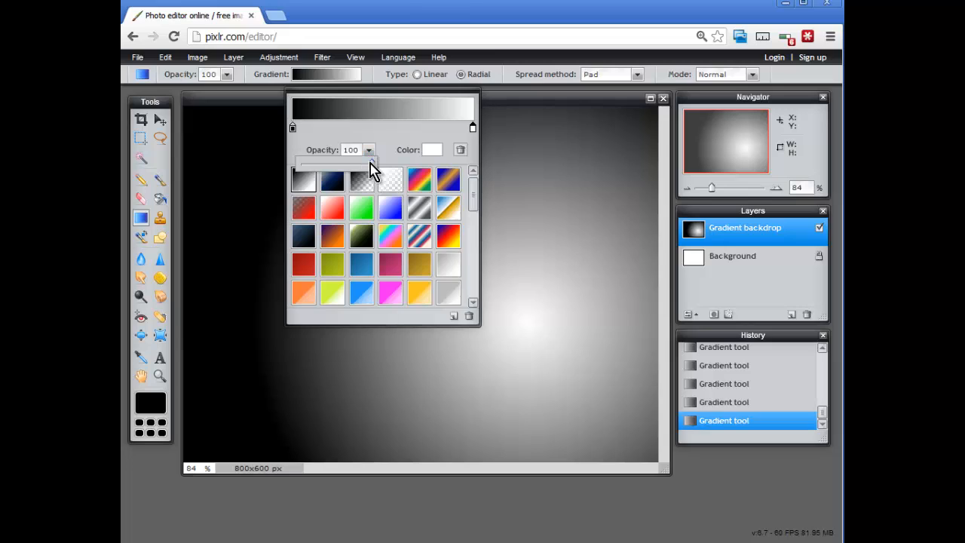
left_click_drag(370, 165, 285, 166)
left_click(400, 133)
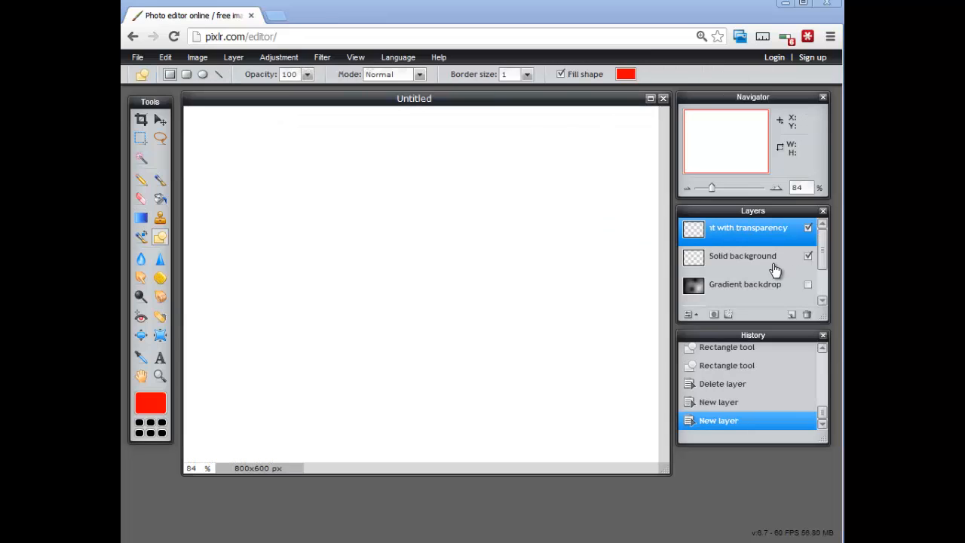
Briefly show and hide the Gradient backdrop layer, and cover the Solid background layer with a filled red rectangle.
left_click(775, 270)
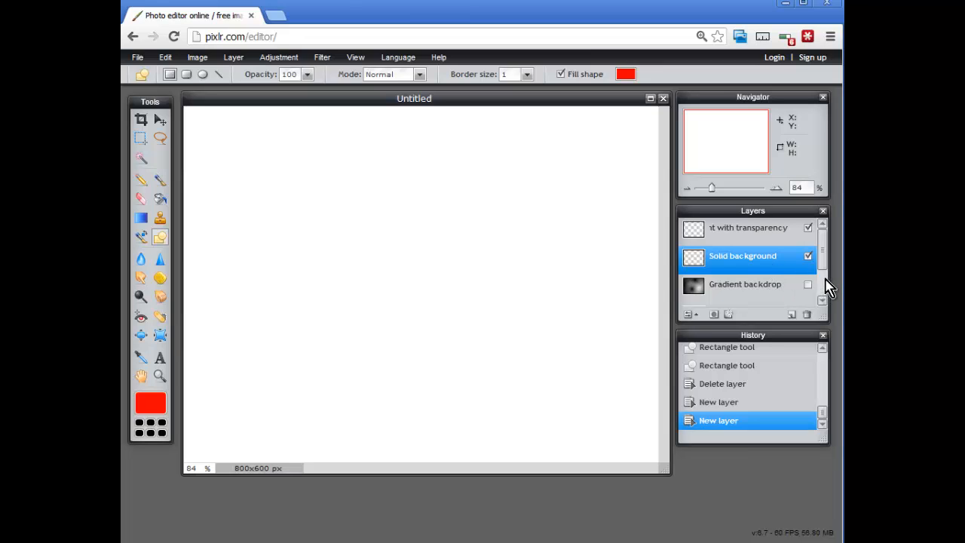
scroll(819, 267, "down", 1)
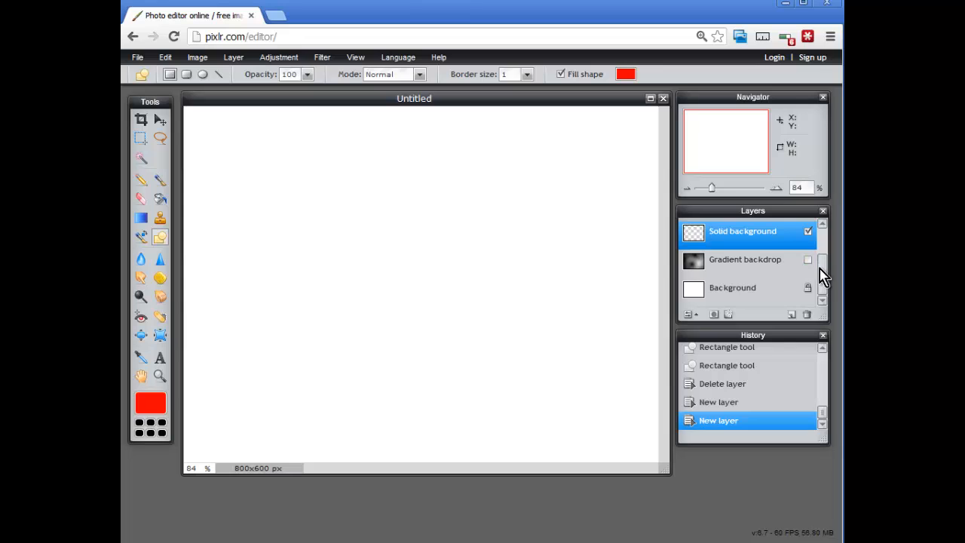
left_click_drag(823, 266, 825, 251)
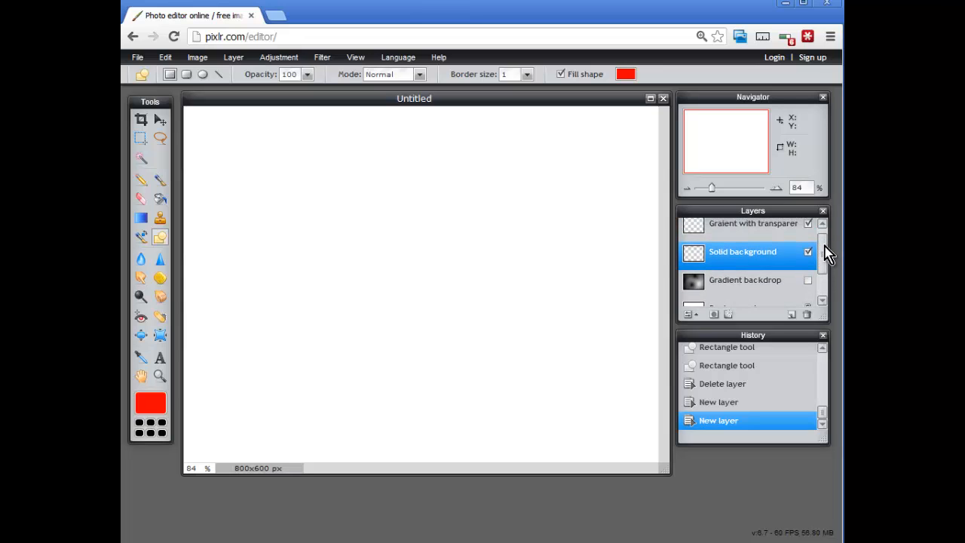
left_click(809, 283)
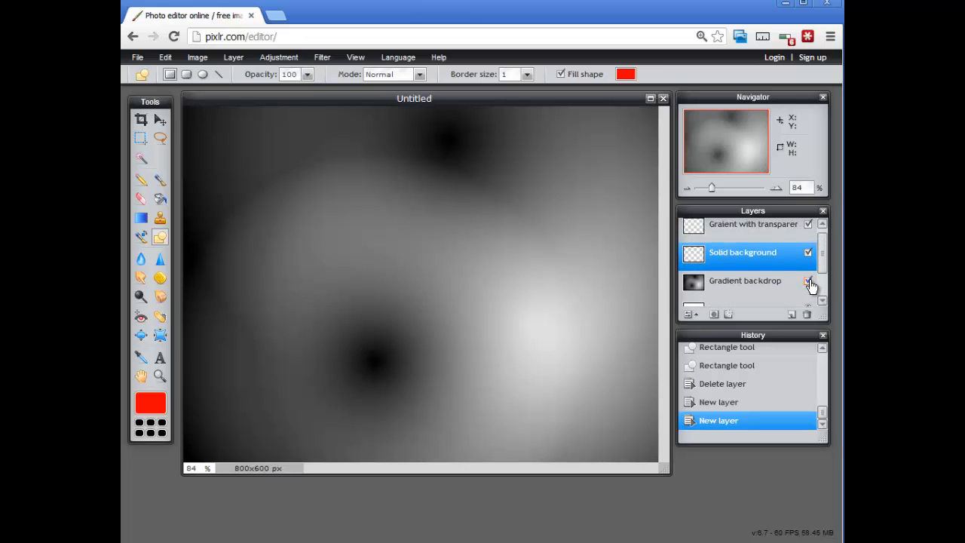
left_click(809, 284)
left_click_drag(823, 274, 824, 270)
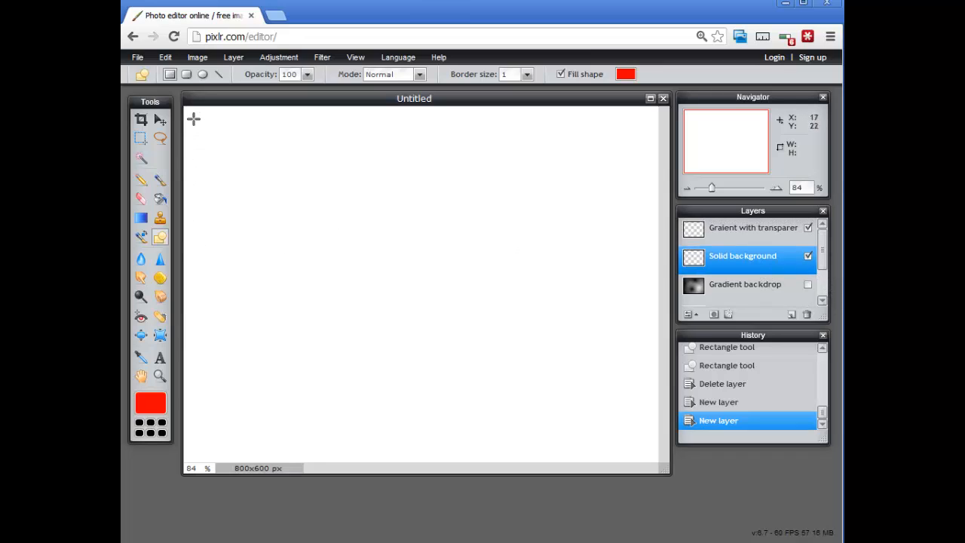
left_click_drag(187, 110, 660, 471)
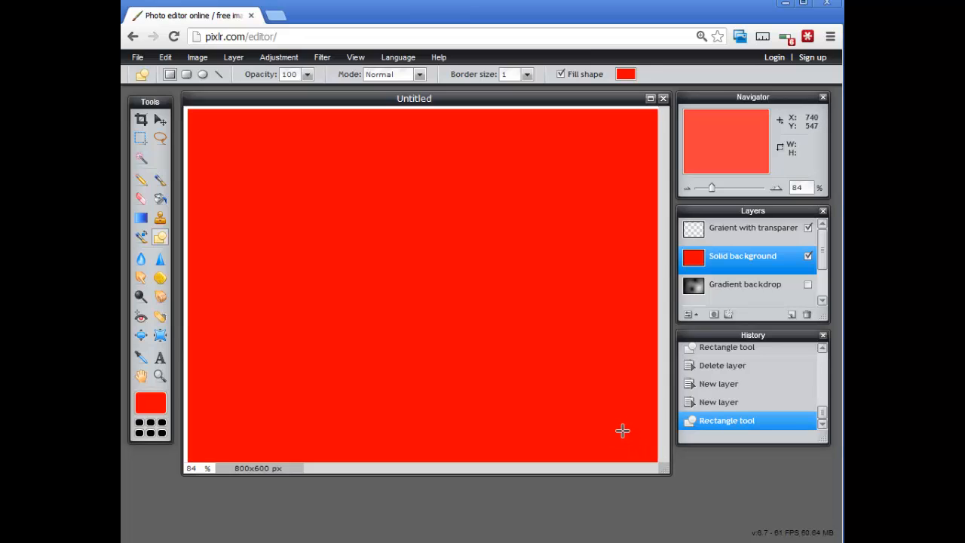
On the top layer for the transparent gradient, draw a radial black-to-transparent gradient from near the canvas centre towards the upper right.
left_click(776, 232)
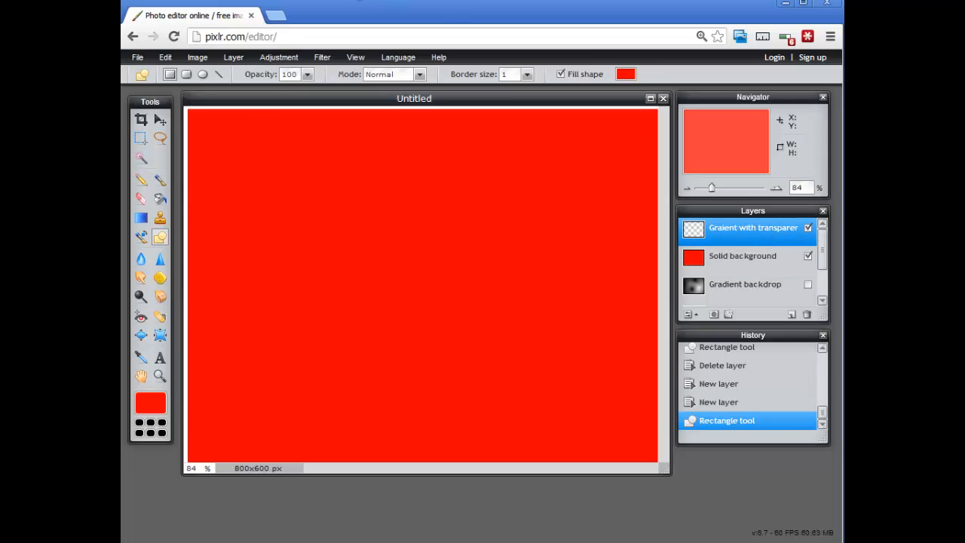
left_click(141, 218)
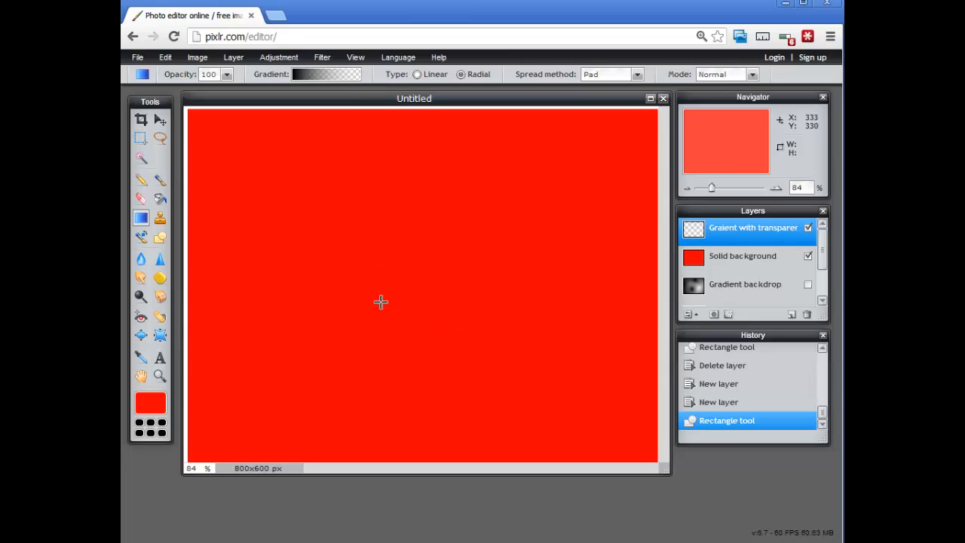
left_click_drag(380, 303, 472, 160)
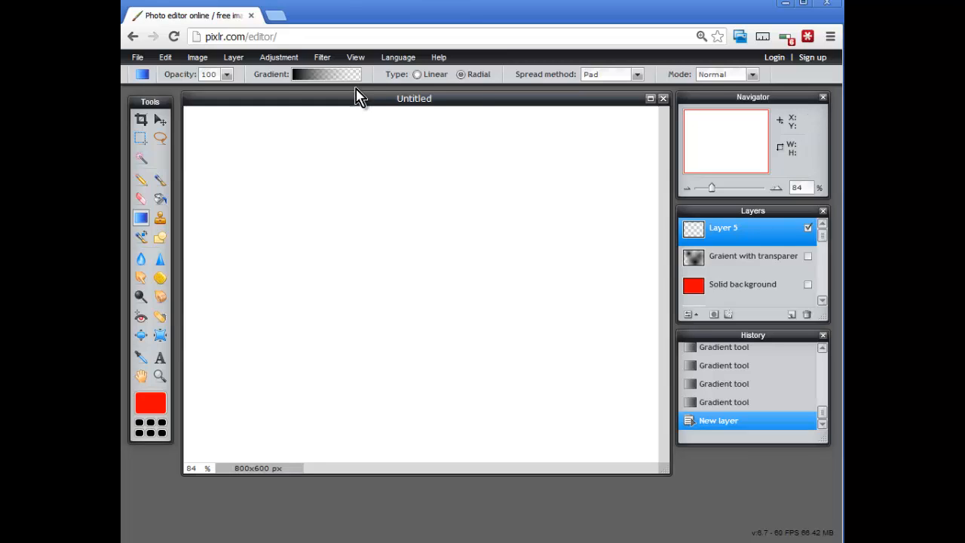
Set the opacity of the gradient's white end stop to 100.
left_click(341, 75)
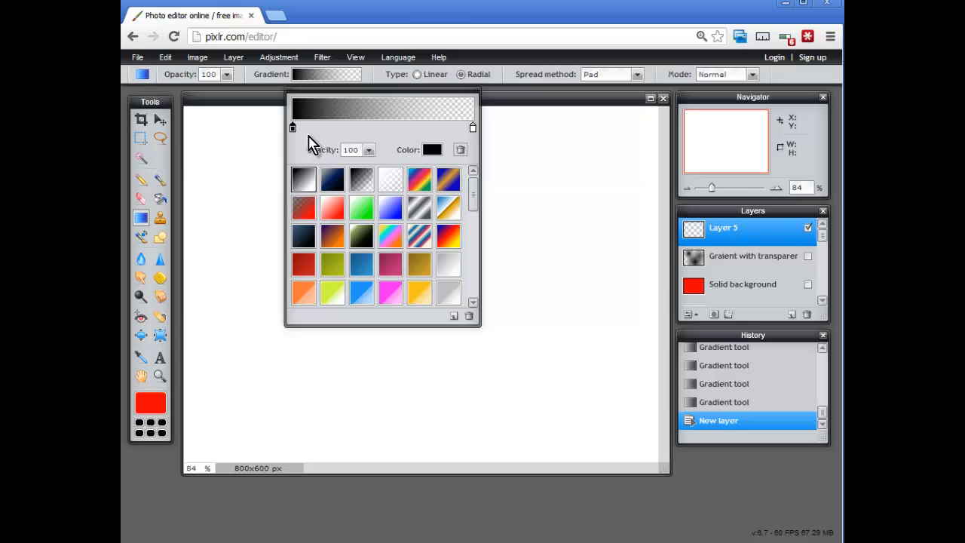
left_click(473, 129)
left_click(368, 151)
left_click_drag(308, 166, 403, 168)
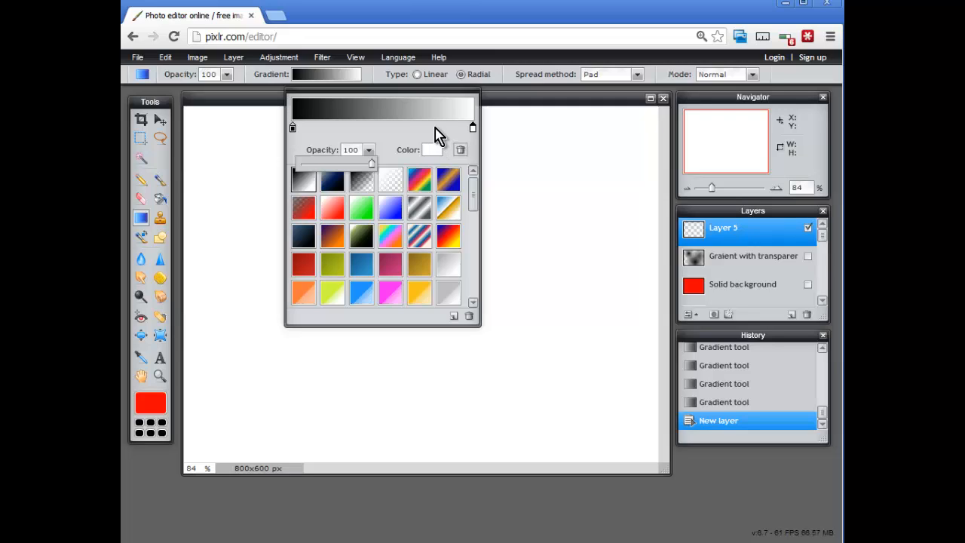
left_click(408, 130)
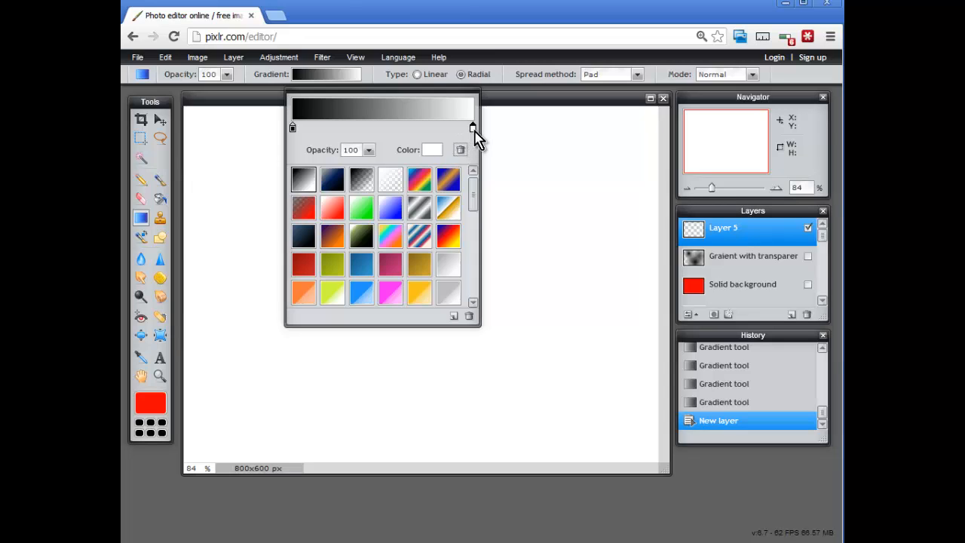
Change the gradient's white end stop to lime green, a2ff00.
left_click(433, 150)
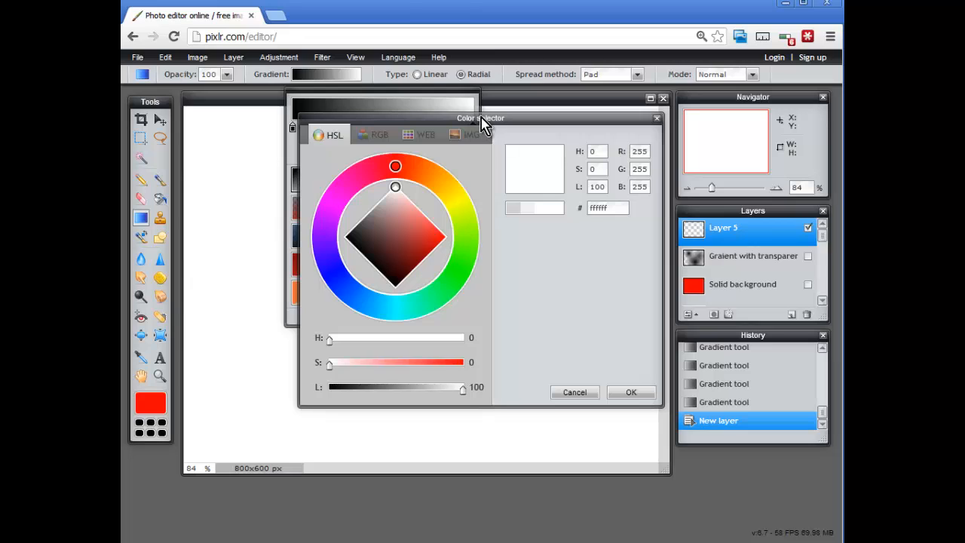
left_click_drag(396, 186, 427, 224)
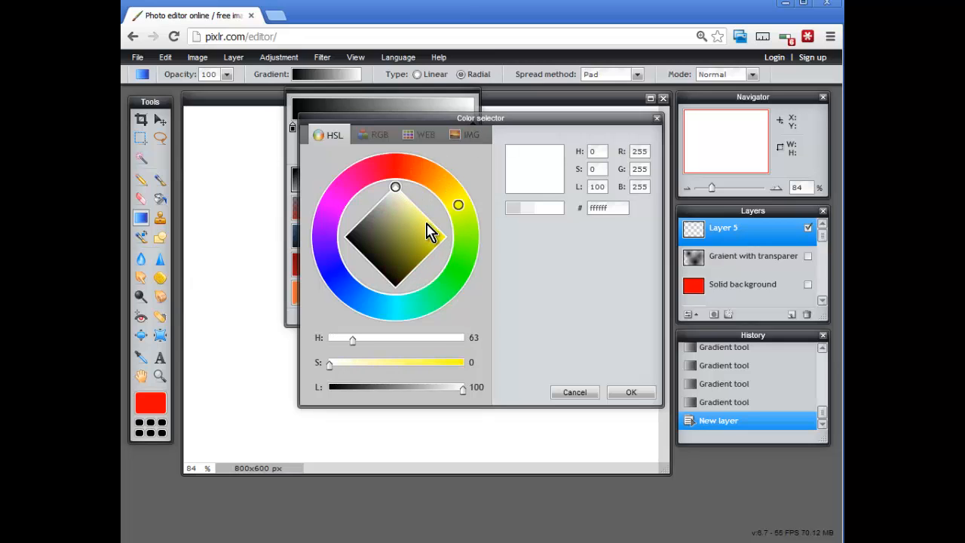
mouse_move(396, 187)
left_mouse_down()
mouse_move(437, 229)
mouse_move(427, 237)
mouse_move(448, 248)
mouse_move(459, 241)
left_mouse_up()
left_click(463, 228)
left_click(401, 206)
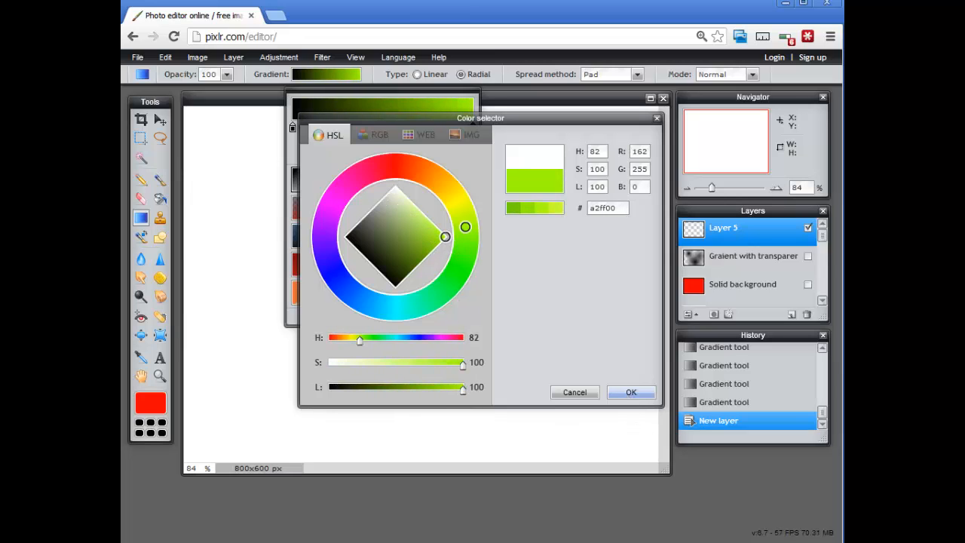
left_click(631, 392)
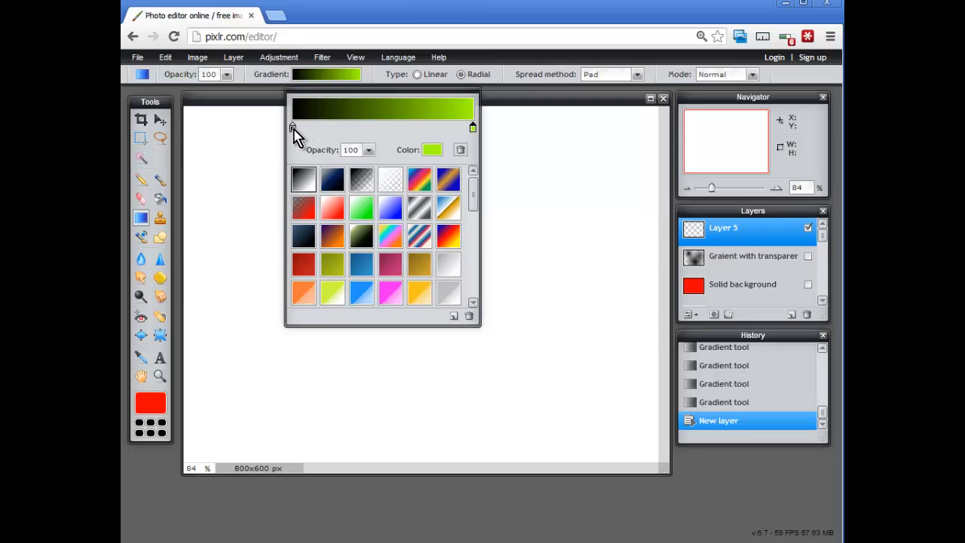
Change the gradient's black start stop to bright magenta.
left_click(432, 153)
mouse_move(337, 240)
left_mouse_down()
mouse_move(336, 215)
mouse_move(388, 248)
mouse_move(447, 245)
left_mouse_up()
left_click(635, 391)
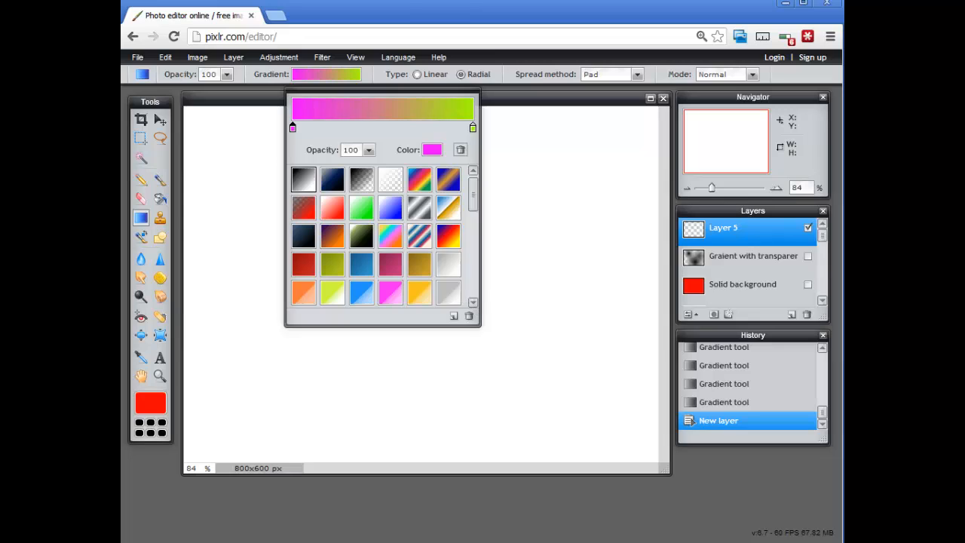
Draw the magenta-to-green gradient on Layer 5 as Radial, and redraw it as Linear from the right side to the left.
left_click(530, 239)
left_click_drag(571, 231, 298, 240)
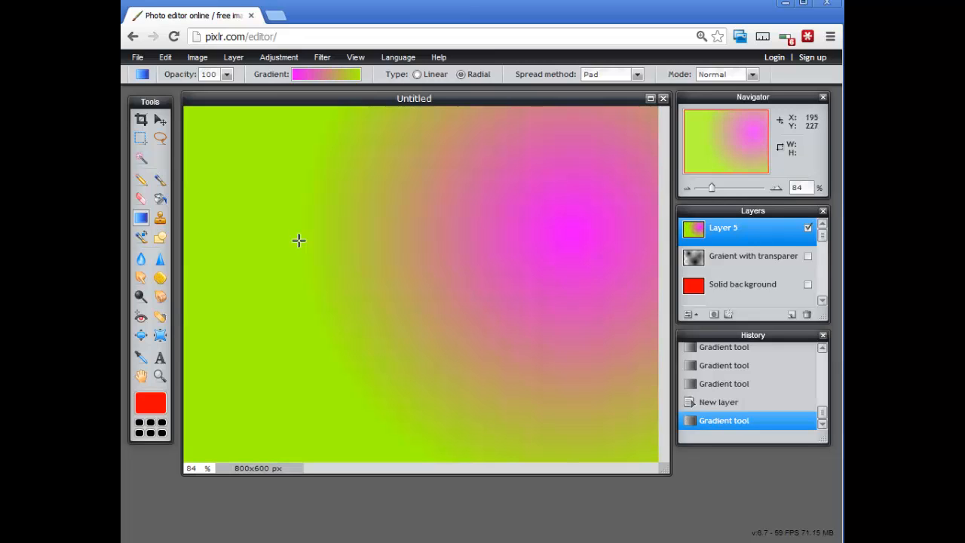
left_click(417, 74)
left_click_drag(617, 260, 235, 257)
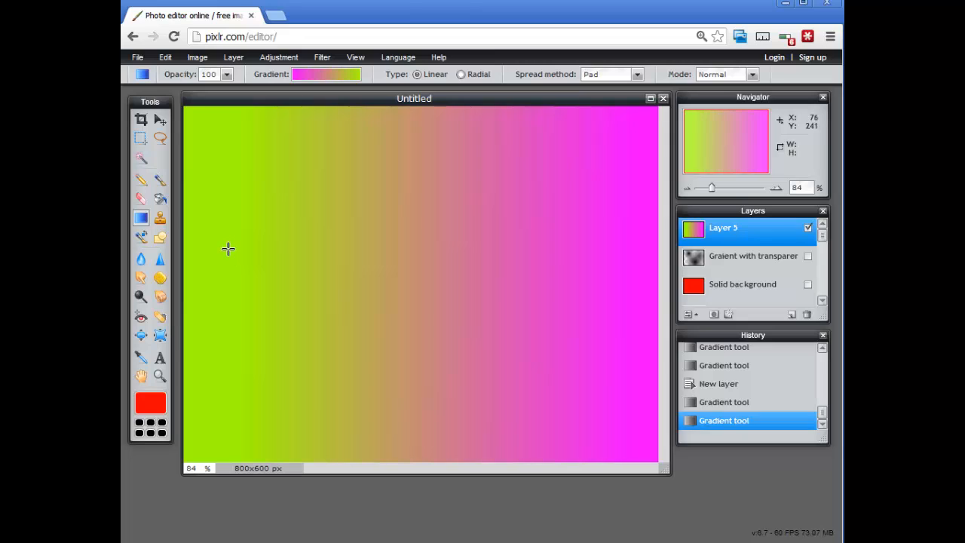
Add five intermediate colour stops between the magenta and green ends of the gradient.
left_click(307, 76)
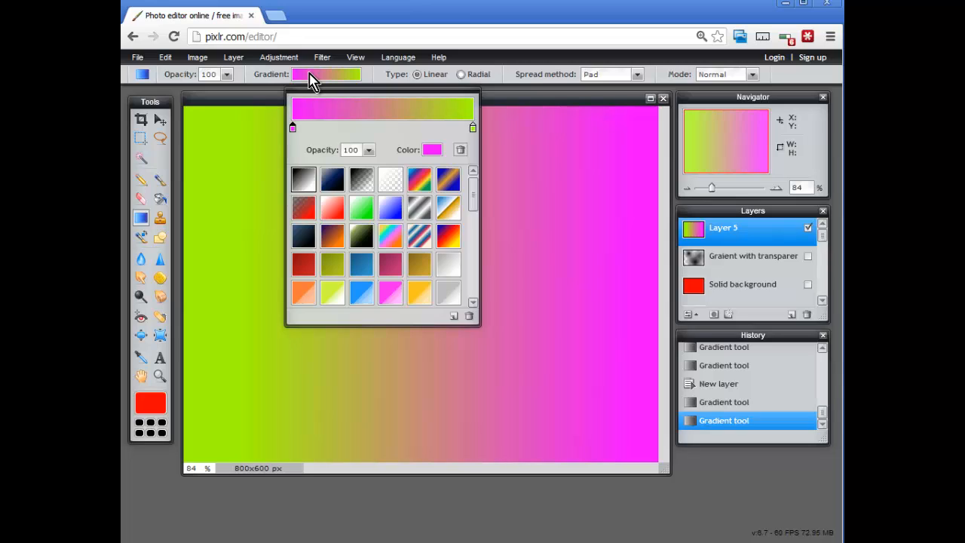
left_click(365, 128)
left_click(398, 129)
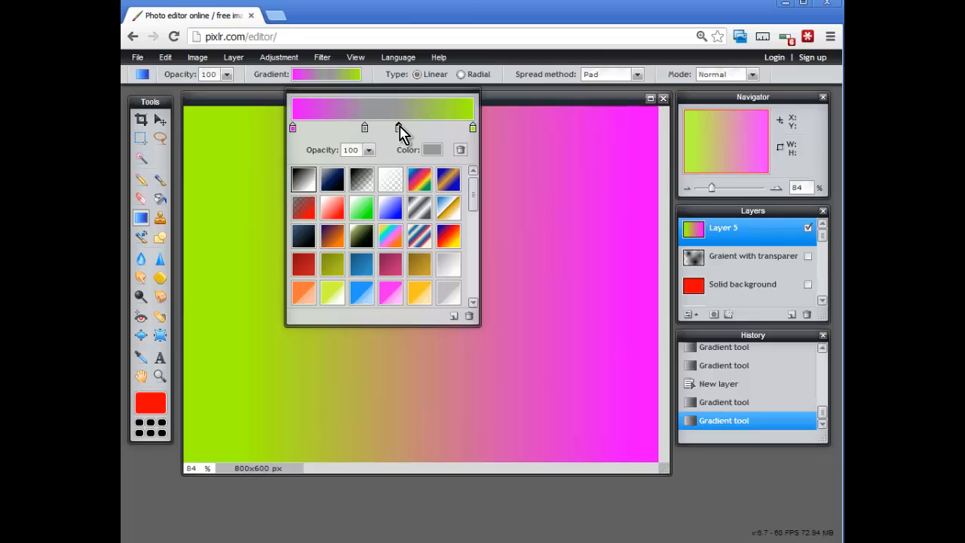
left_click(429, 128)
left_click(327, 129)
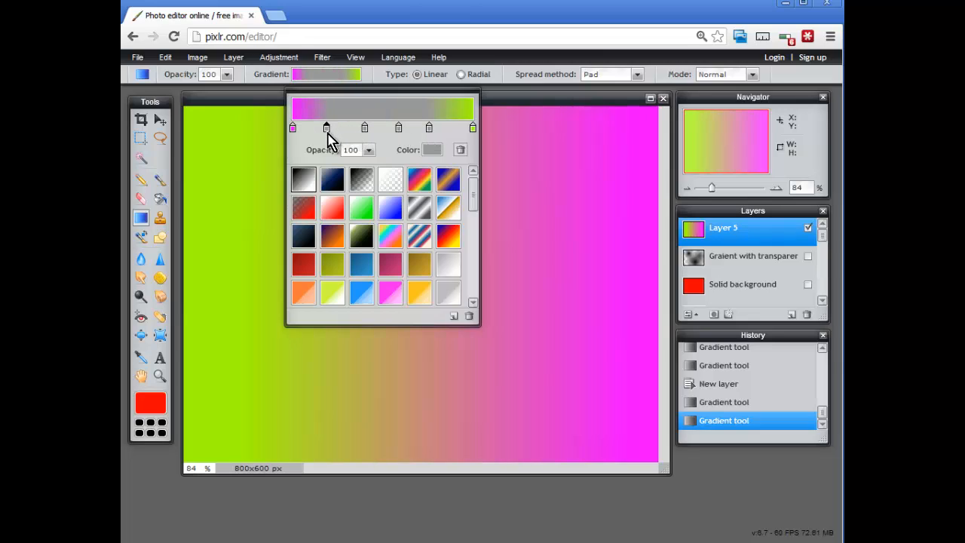
left_click(345, 128)
Change the grey stop closest to the magenta end to orange.
left_click(436, 150)
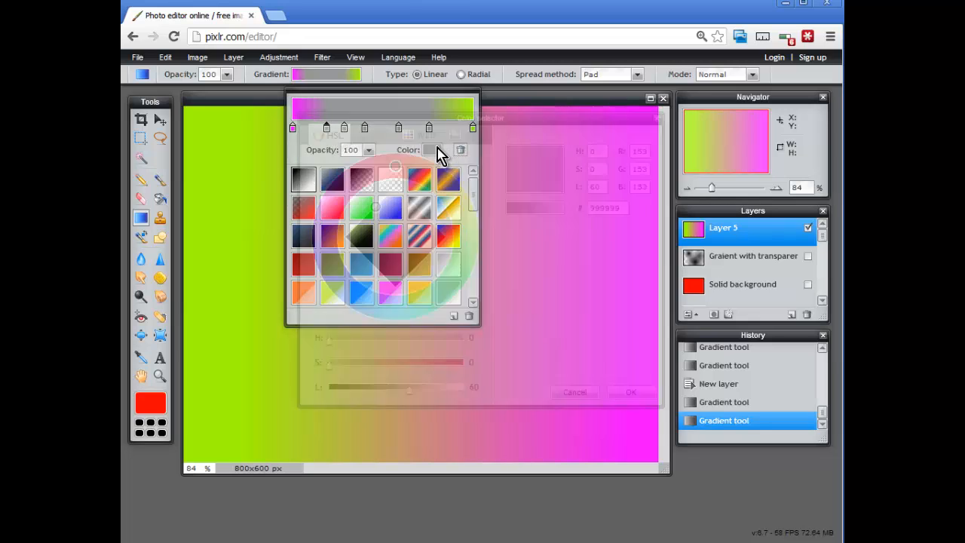
left_click_drag(398, 169, 436, 180)
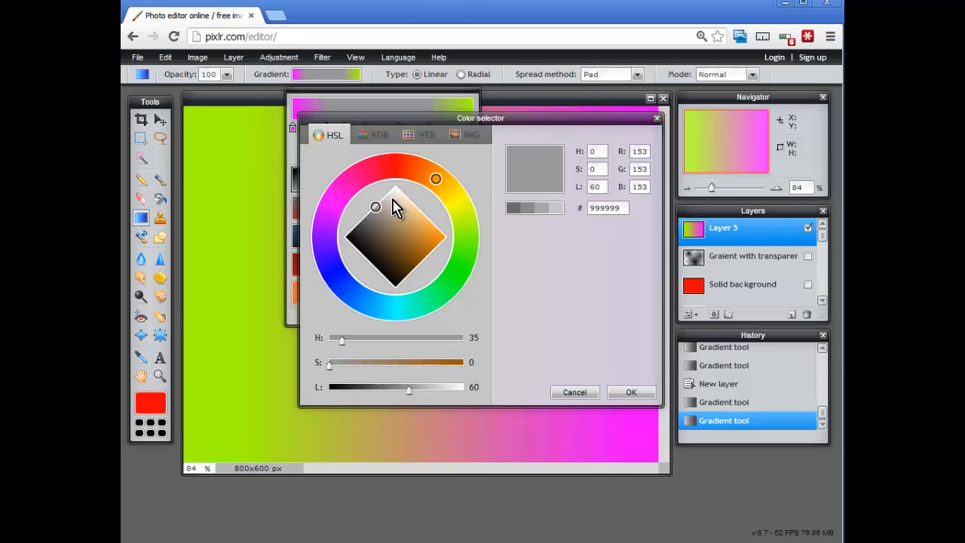
left_click_drag(394, 205, 457, 243)
left_click(632, 392)
Change the grey stop beside the orange one to cyan and lower its opacity to make it semi-transparent.
left_click(343, 127)
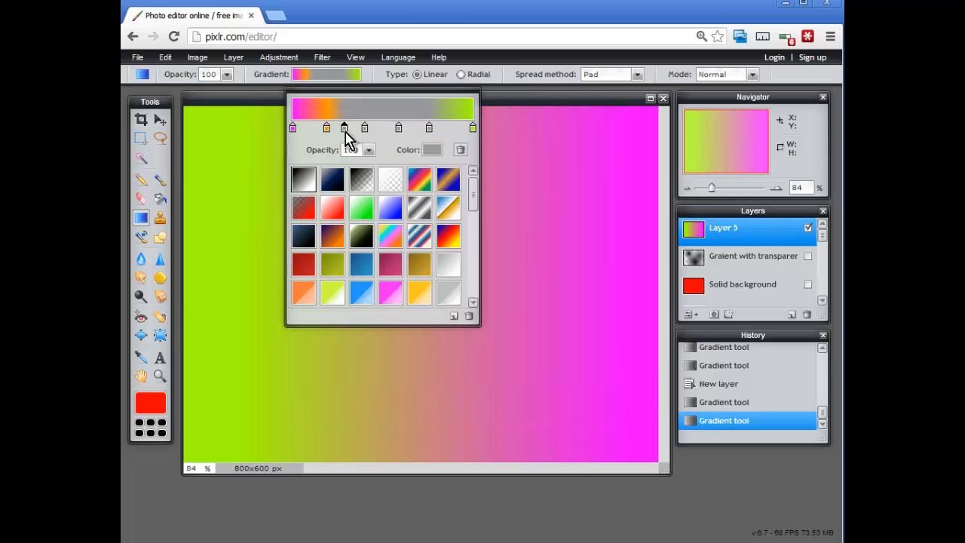
left_click(427, 153)
left_click_drag(398, 167, 405, 307)
left_click_drag(375, 206, 438, 245)
left_click(631, 392)
left_click(369, 151)
mouse_move(370, 164)
left_mouse_down()
mouse_move(340, 163)
mouse_move(341, 198)
left_mouse_up()
Change the grey stop beside the cyan one to red.
left_click(365, 128)
left_click(432, 150)
left_click(632, 393)
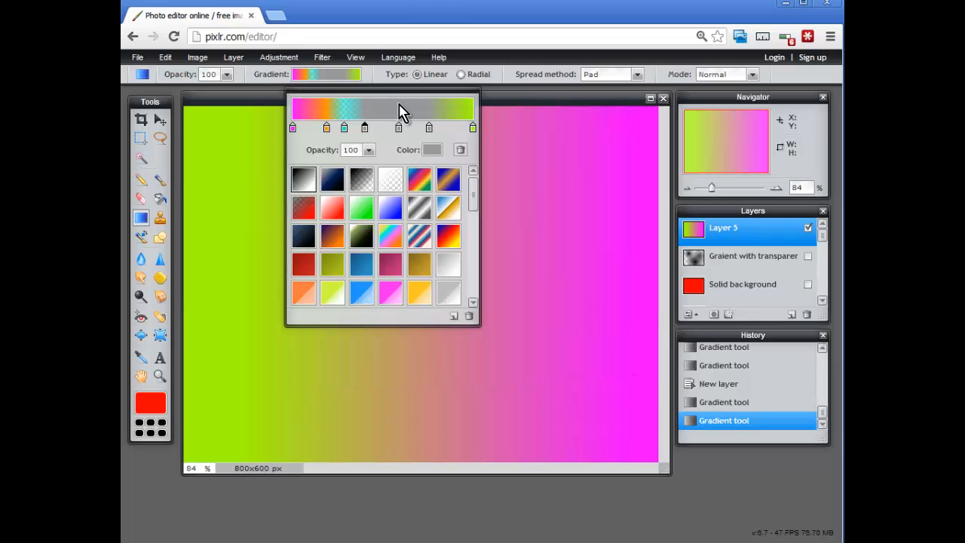
left_click(432, 150)
left_click_drag(400, 216, 467, 249)
left_click(637, 392)
Change the grey stop beside the red one to blue.
left_click(398, 127)
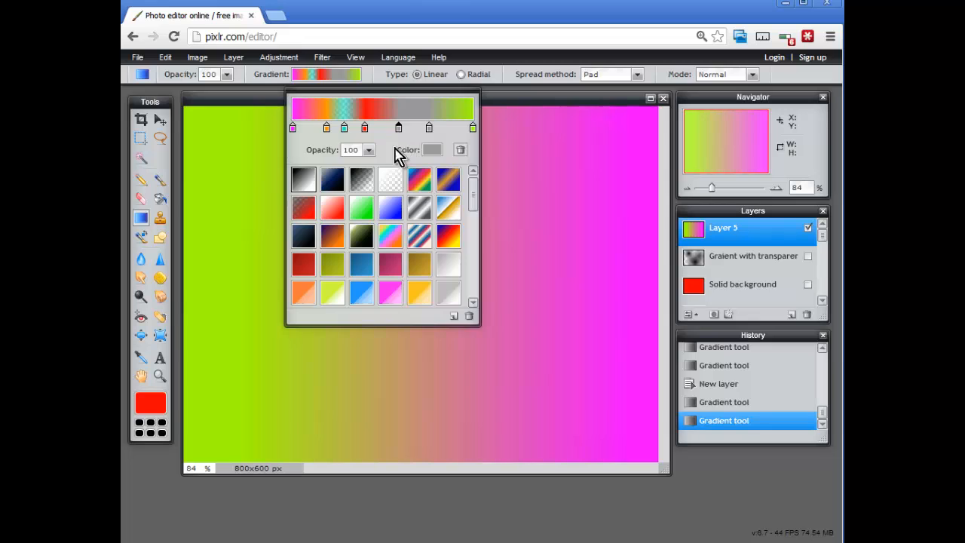
left_click(432, 149)
left_click_drag(389, 171, 341, 283)
left_click_drag(389, 215, 350, 255)
left_click_drag(377, 205, 459, 242)
left_click(631, 393)
Draw the multicolour linear gradient horizontally across Layer 5, and redraw it with several diagonal directions and lengths.
left_click(429, 127)
left_click(506, 264)
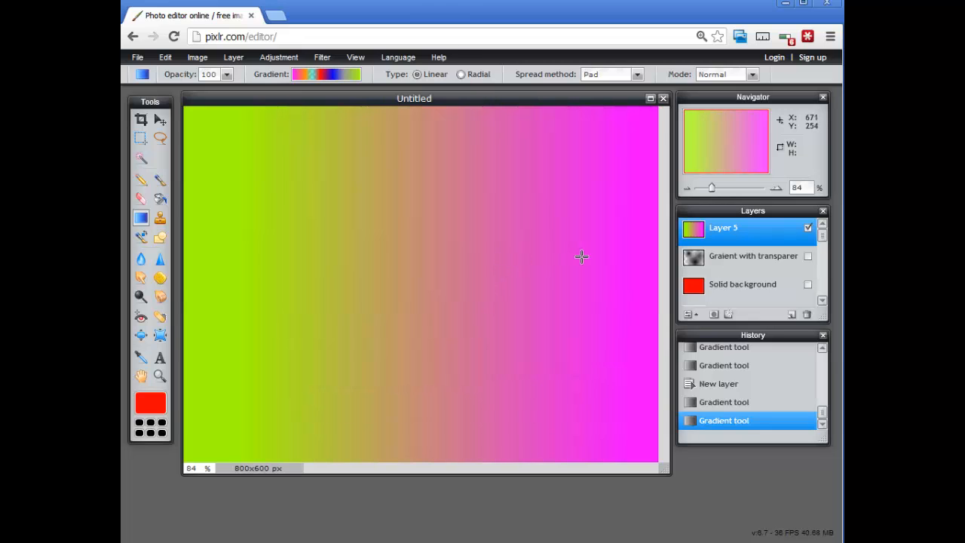
left_click_drag(582, 257, 257, 257)
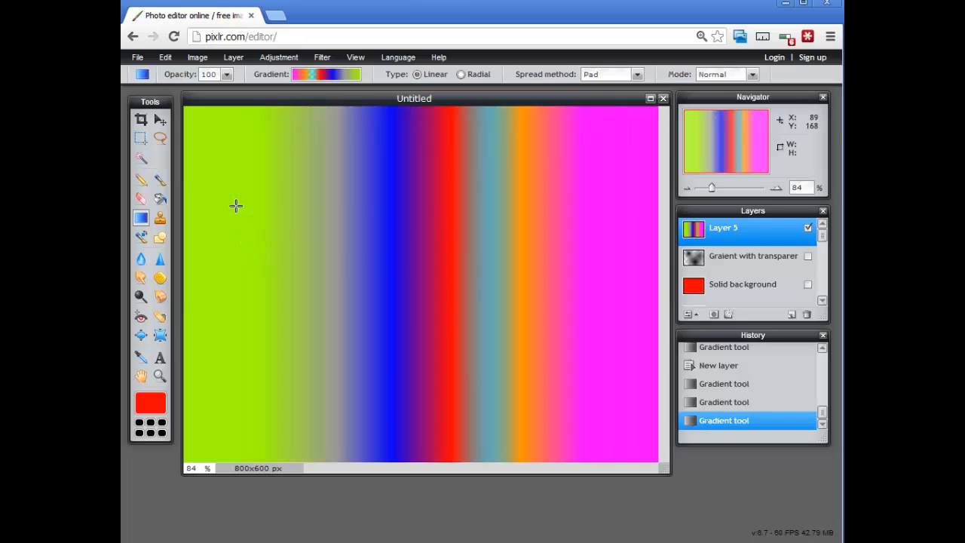
left_click_drag(344, 241, 584, 330)
left_click_drag(511, 344, 276, 202)
left_click_drag(541, 387, 466, 362)
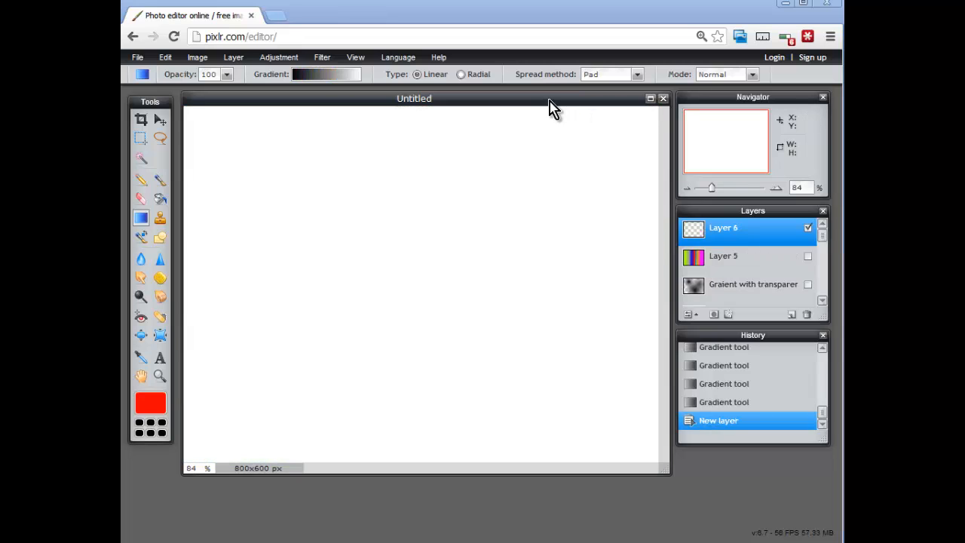
Move the black and white gradient stops close together near the gradient's black end to create a sharp transition.
left_click(329, 83)
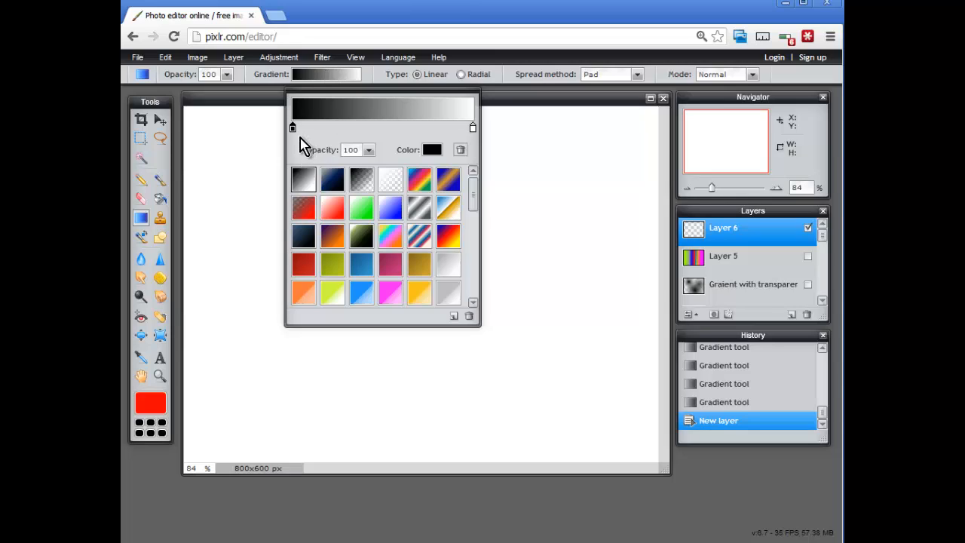
left_click_drag(293, 129, 320, 128)
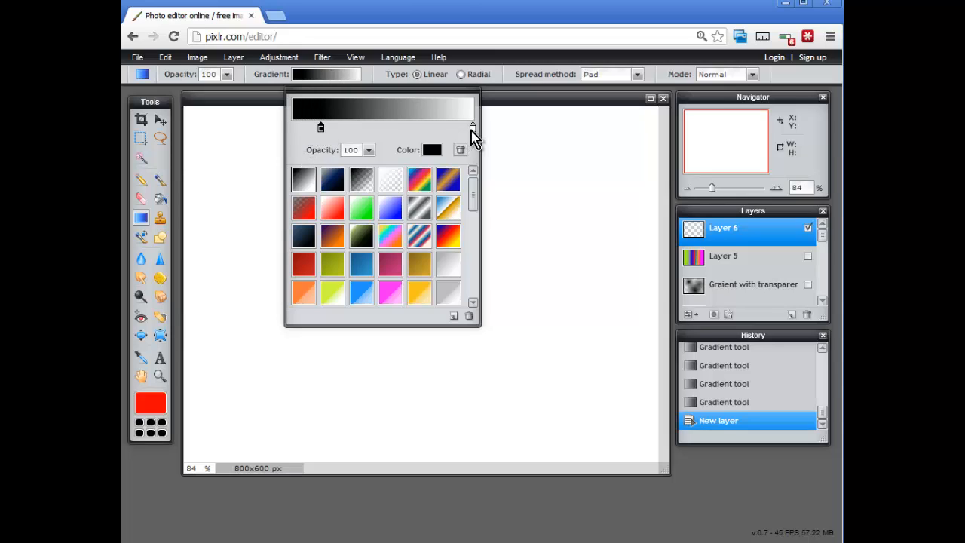
left_click_drag(473, 129, 326, 128)
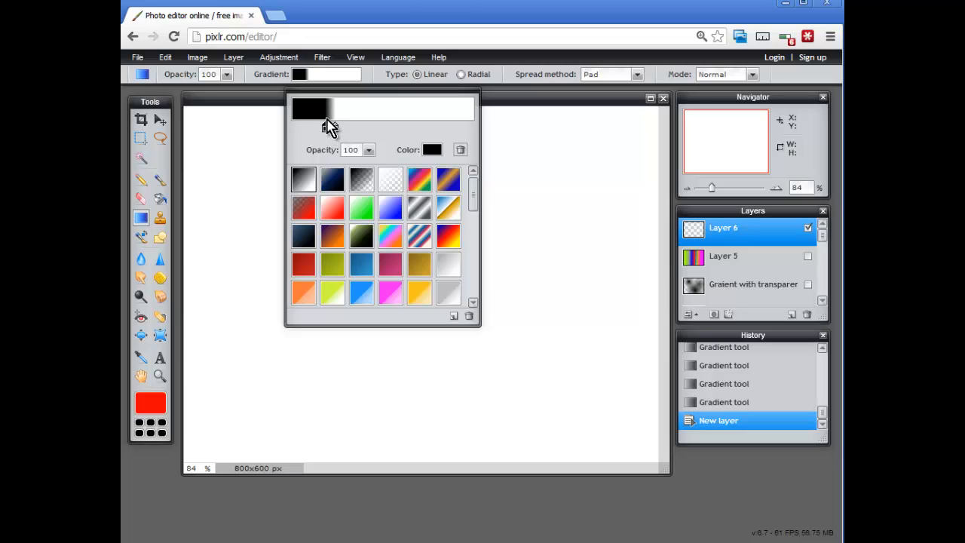
Draw the sharp black-to-white linear gradient horizontally from right to left across Layer 6 three times, using different start points and lengths.
left_click_drag(539, 202, 239, 197)
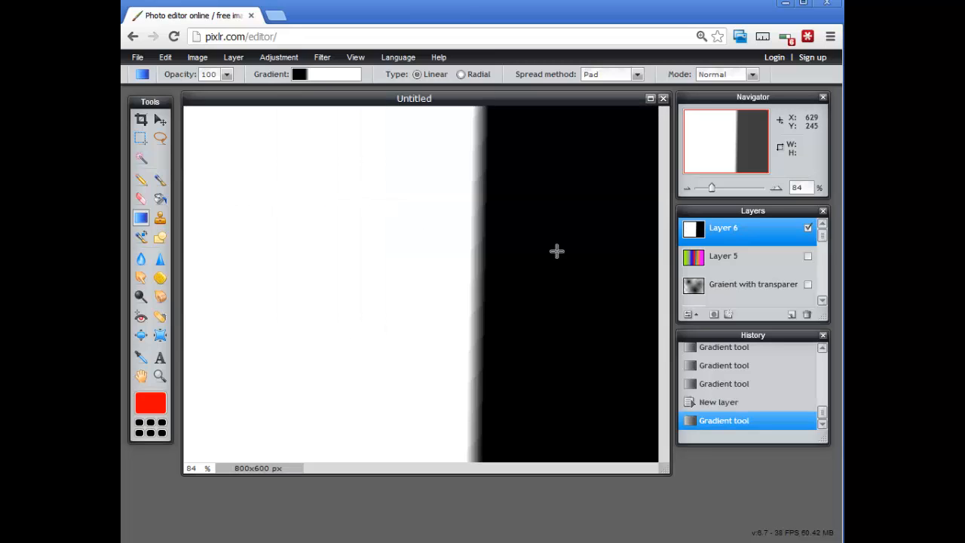
left_click_drag(591, 249, 270, 245)
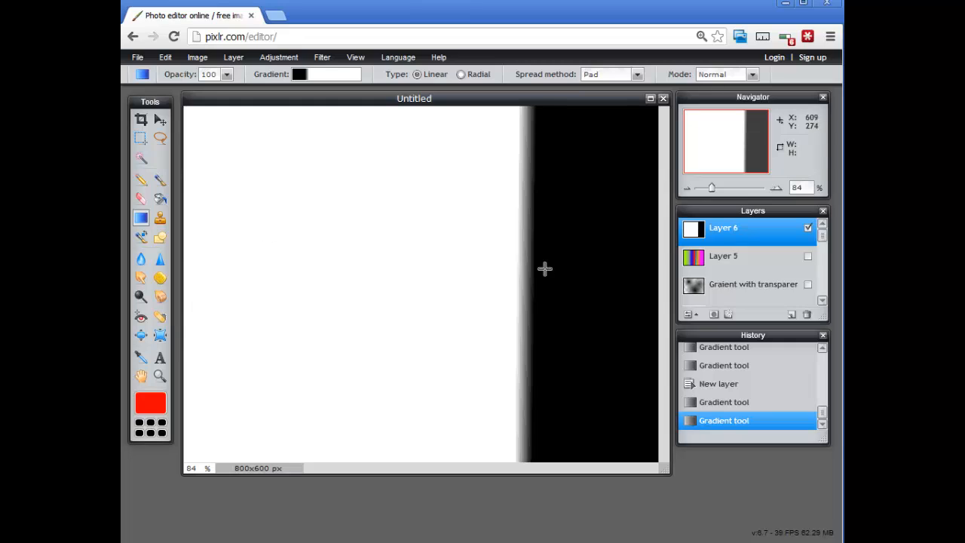
left_click_drag(632, 270, 203, 269)
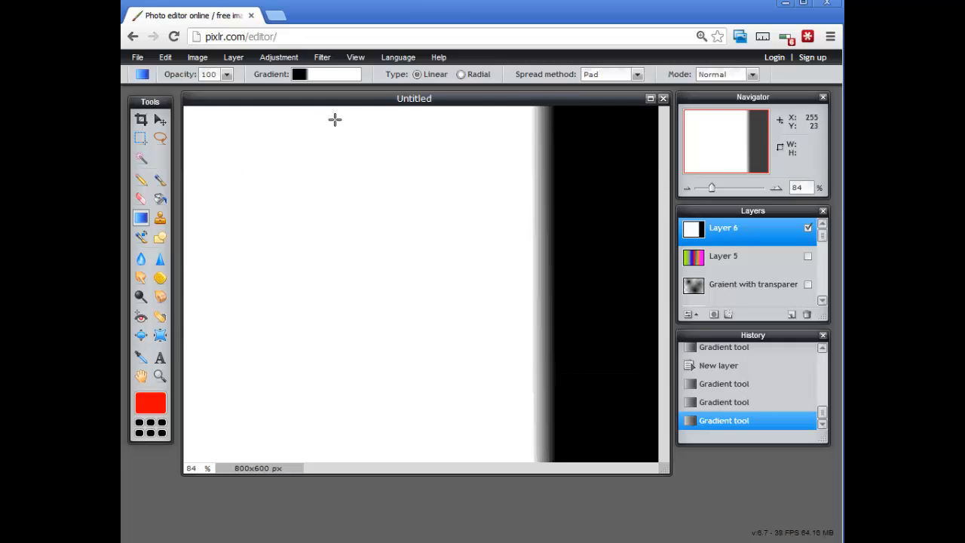
Choose the yellow-teal-blue-pink-orange preset and shift its colour stops closer together to sharpen the yellow-to-teal, blue-to-pink and pink-to-red transitions.
left_click(334, 75)
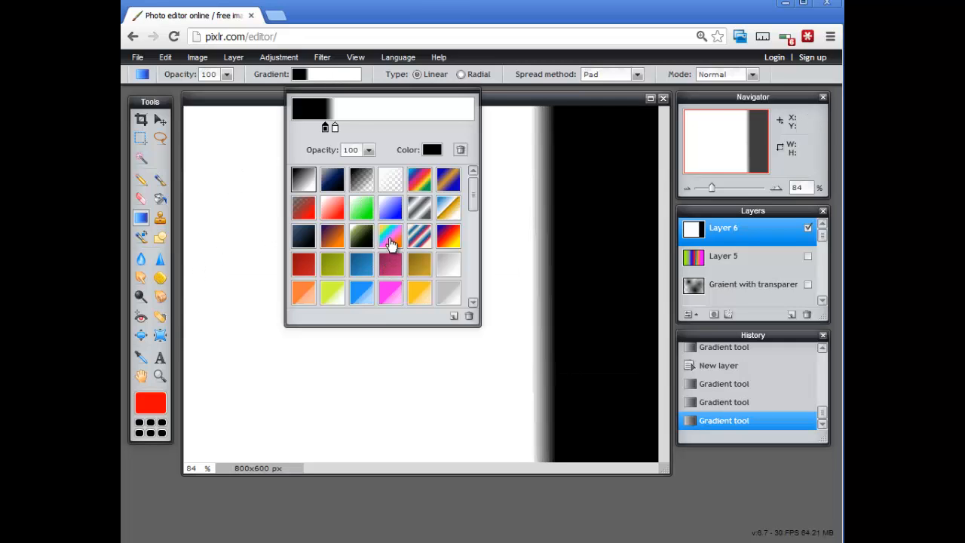
left_click(391, 243)
left_click(406, 128)
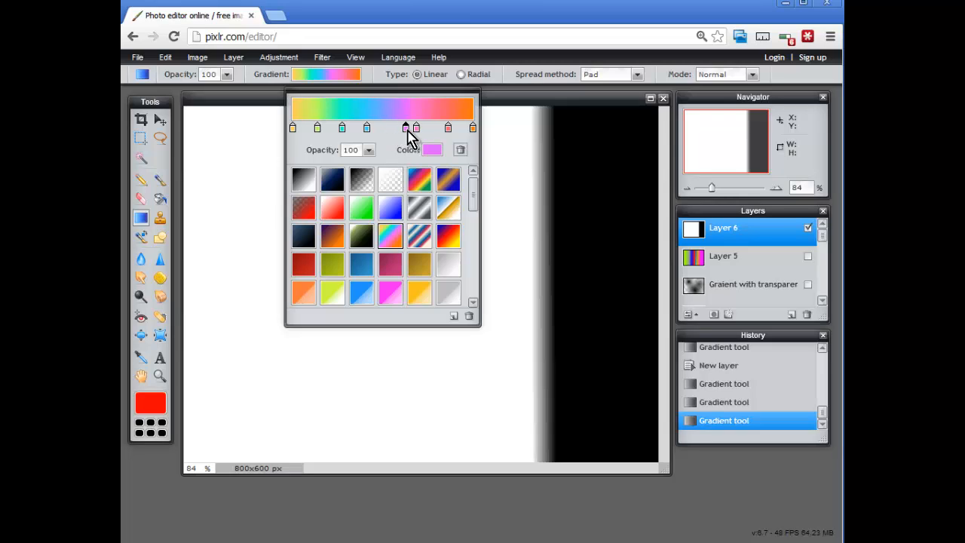
left_click_drag(368, 129, 401, 130)
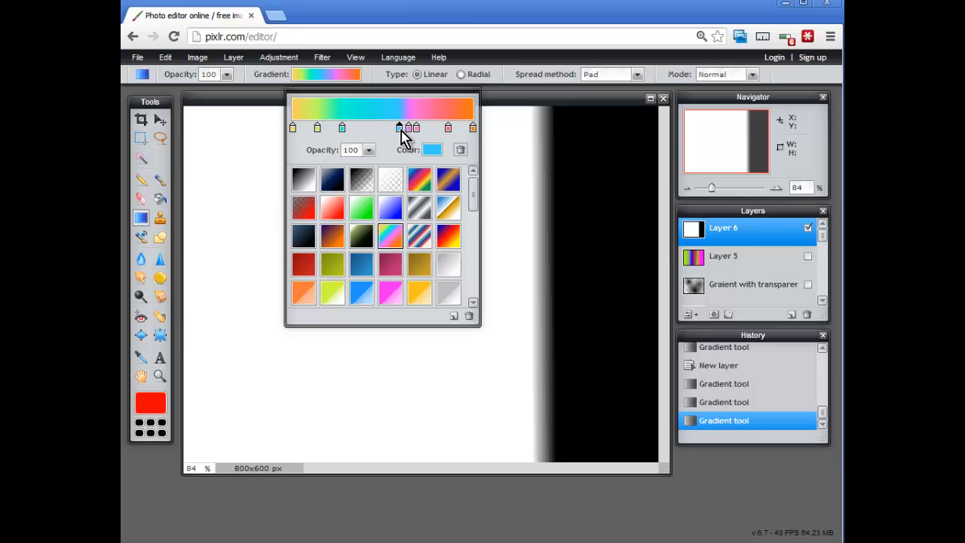
left_click_drag(341, 130, 308, 131)
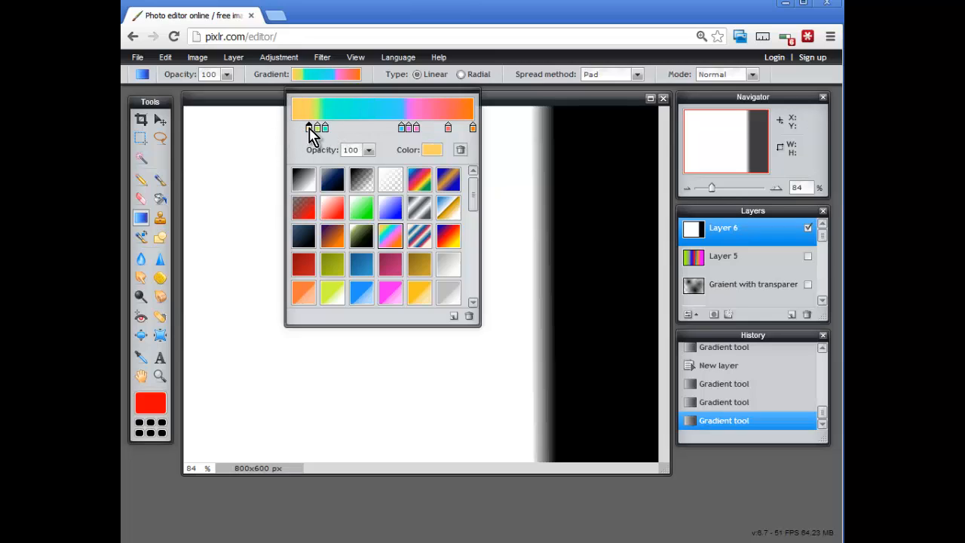
left_click_drag(448, 129, 426, 130)
Draw the adjusted multicolour linear gradient horizontally across Layer 6, and redraw it in several diagonal directions, ending with a lower-left to upper-right one.
left_click(612, 206)
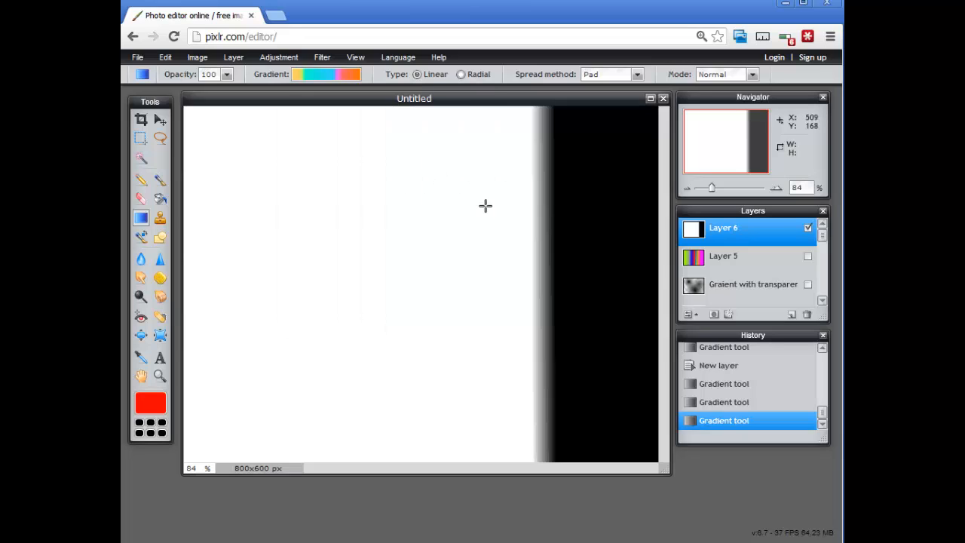
left_click_drag(272, 208, 316, 241)
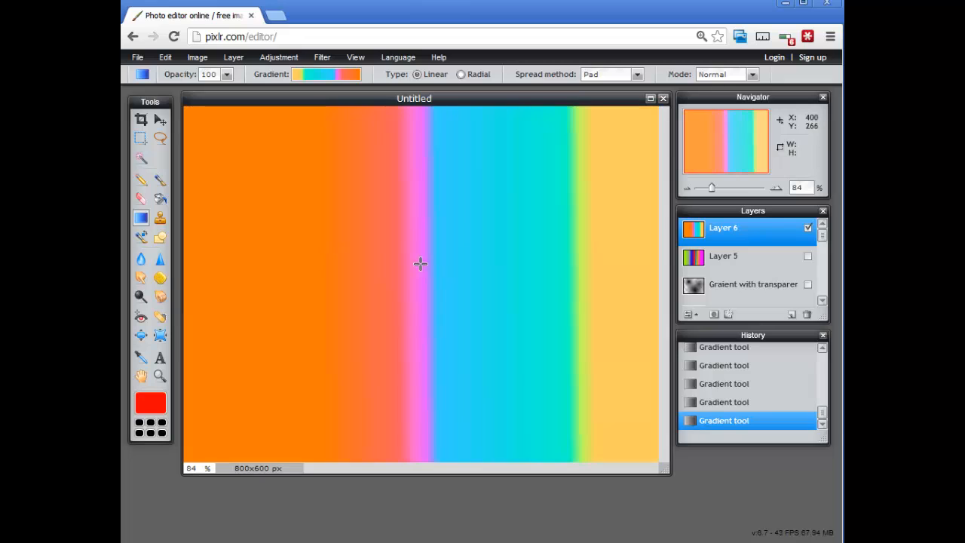
left_click_drag(414, 340, 161, 415)
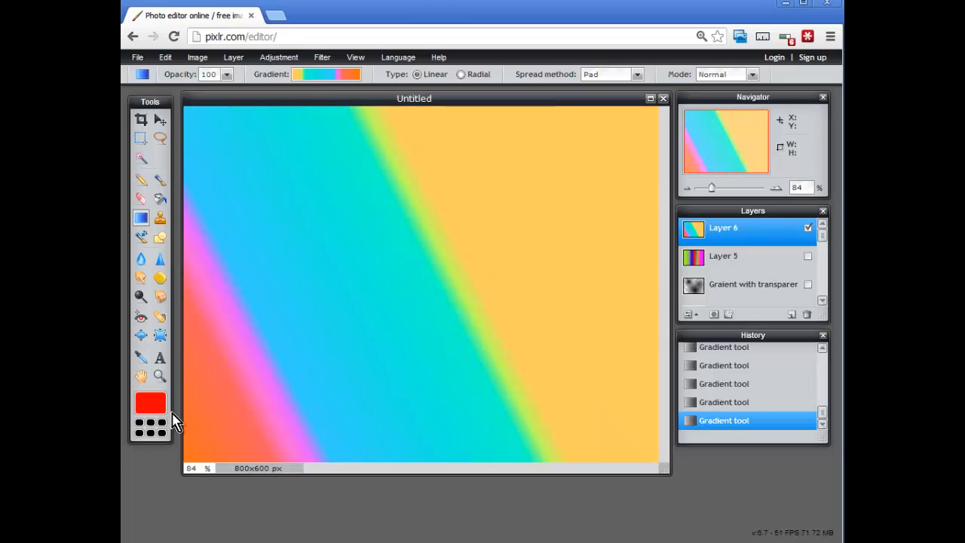
left_click_drag(306, 392, 466, 261)
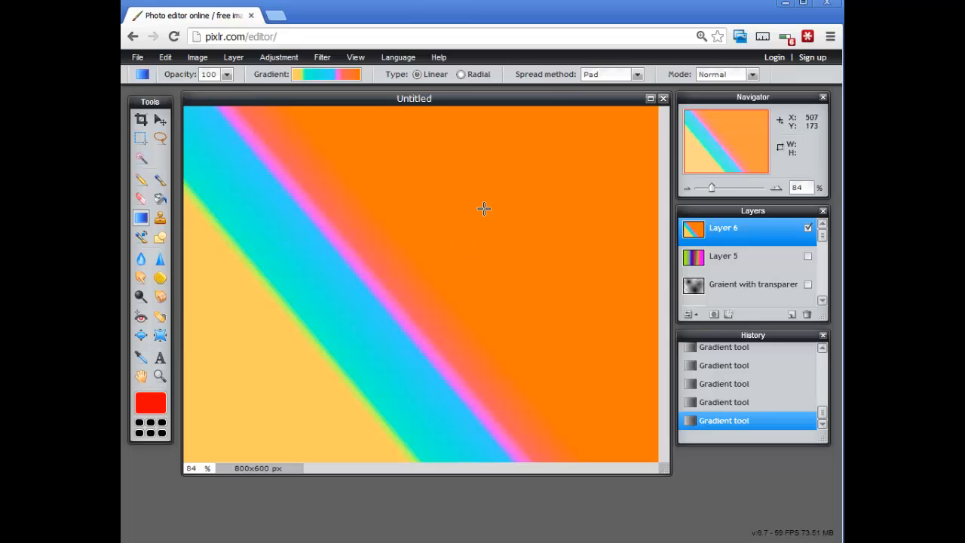
left_click_drag(484, 209, 286, 476)
left_click_drag(294, 388, 469, 231)
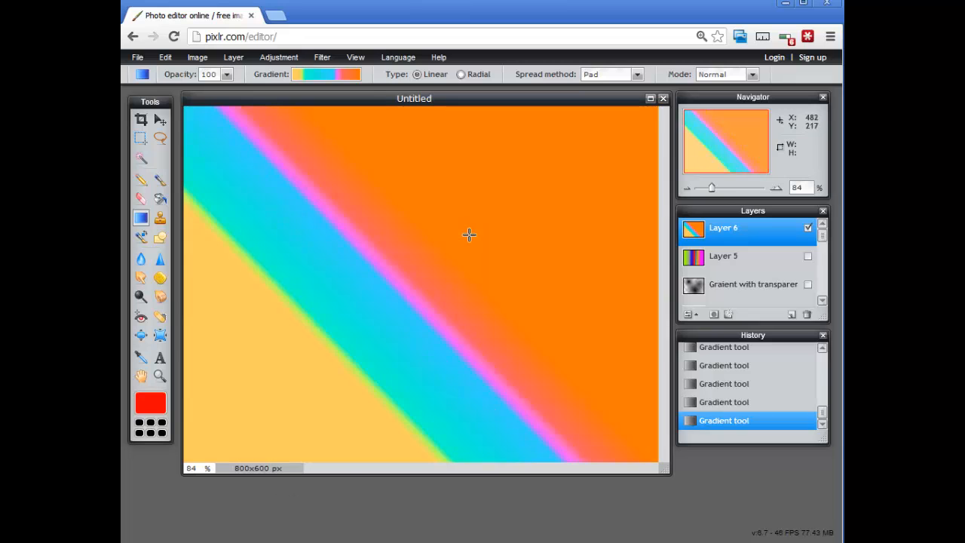